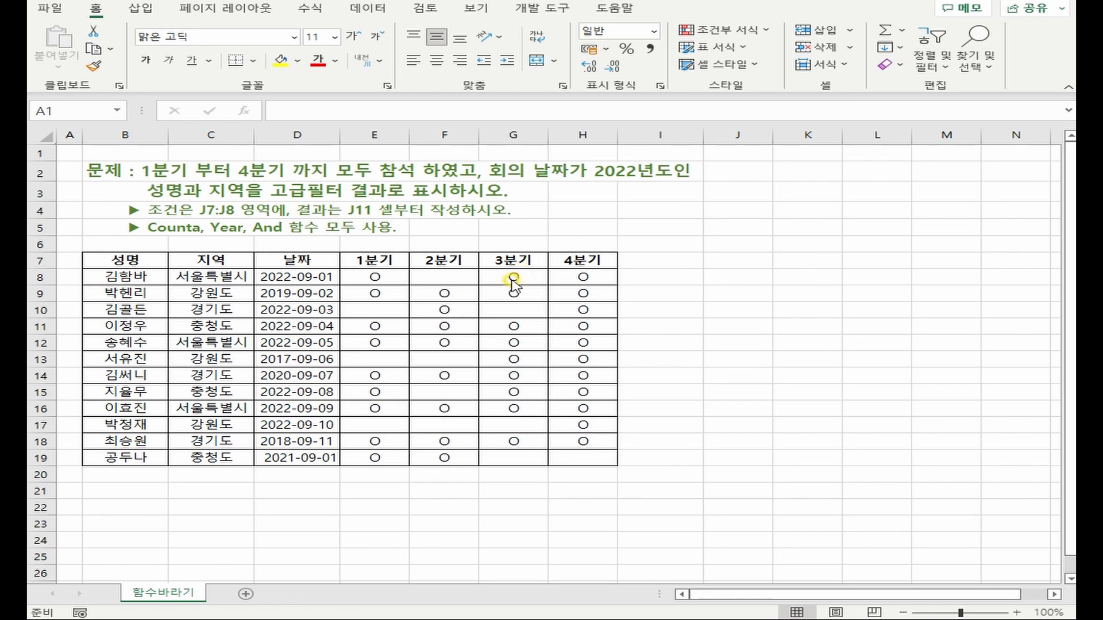
Examine the attendance marks in the 1분기 to 4분기 columns, the first meeting date and the table's header row.
click(396, 276)
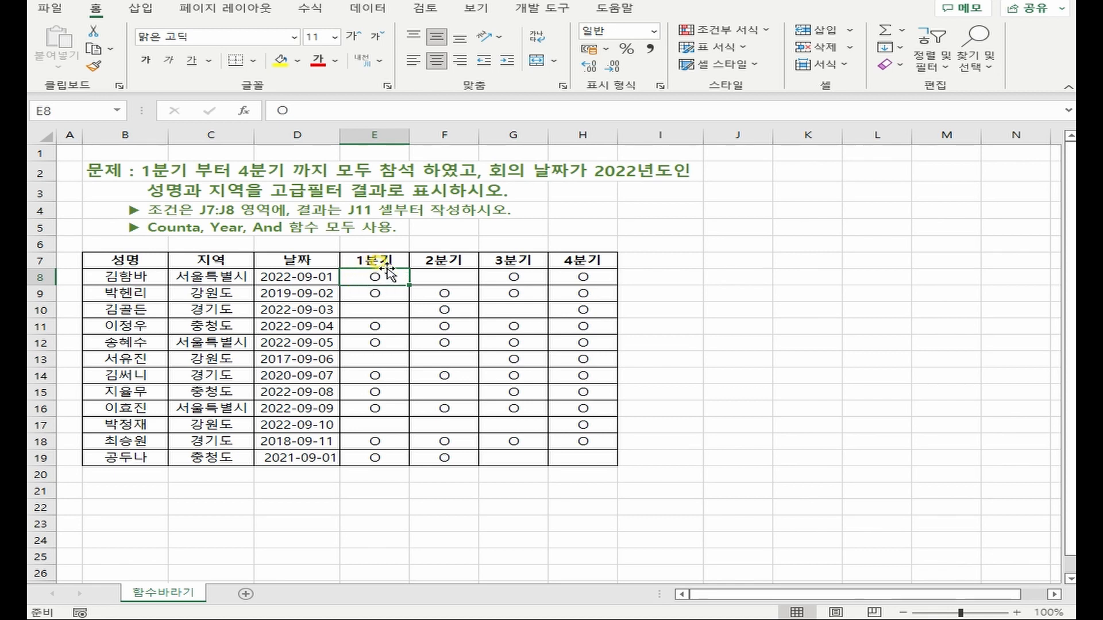
double_click(375, 275)
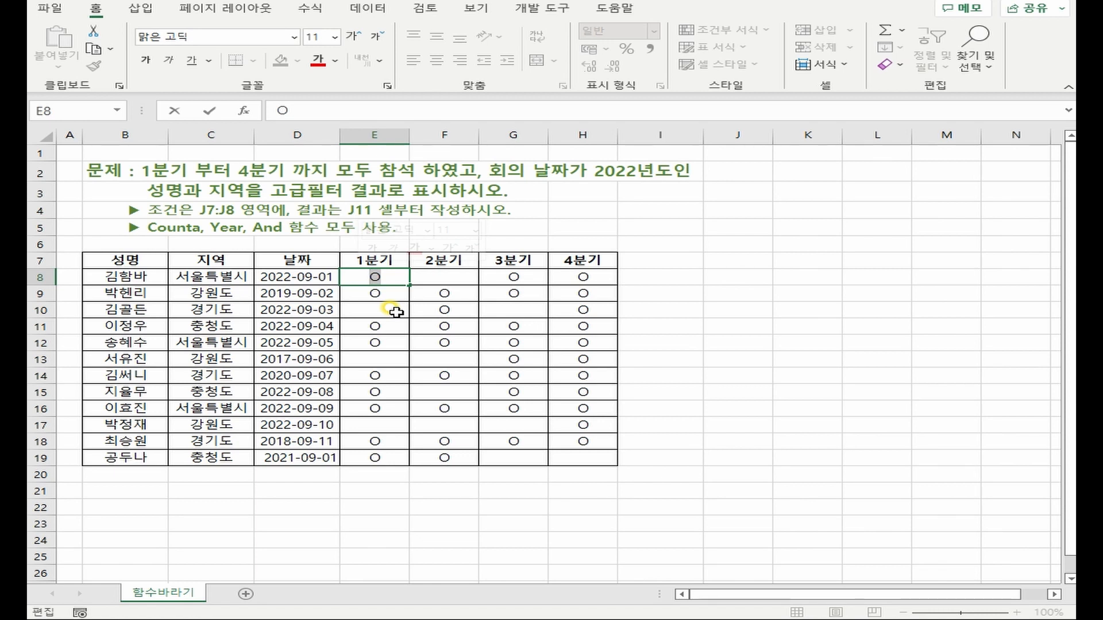
click(396, 312)
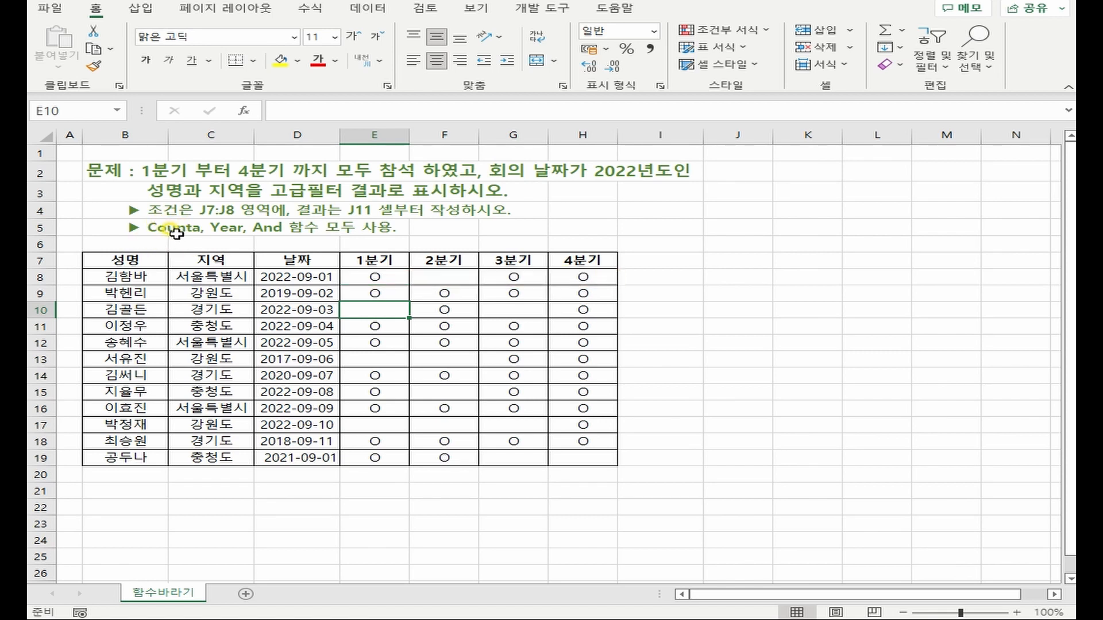
drag(375, 277, 615, 280)
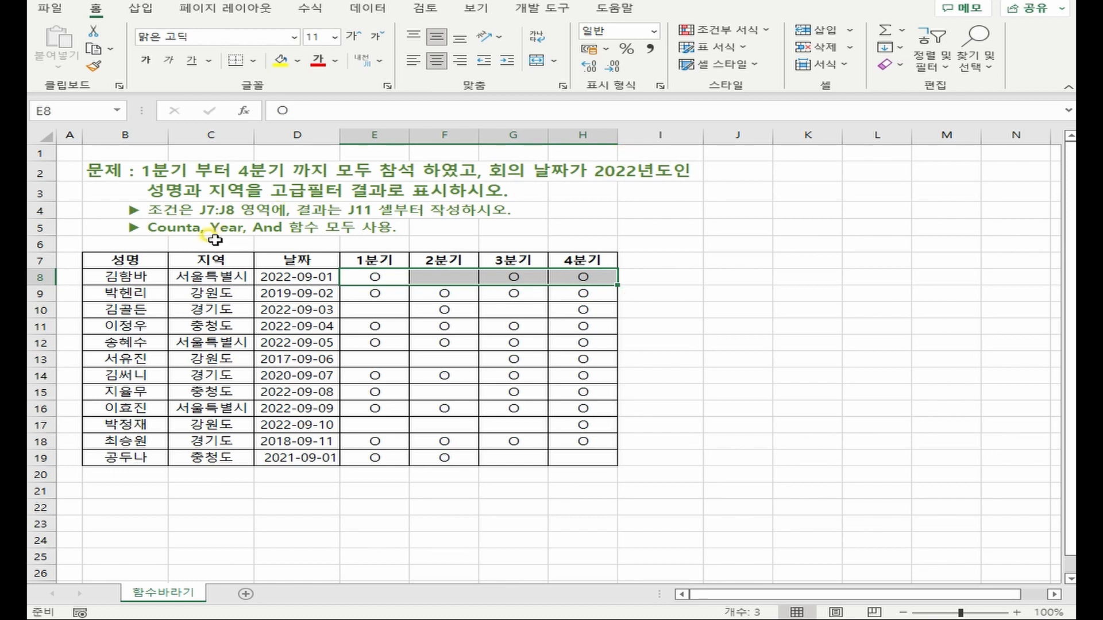
click(285, 277)
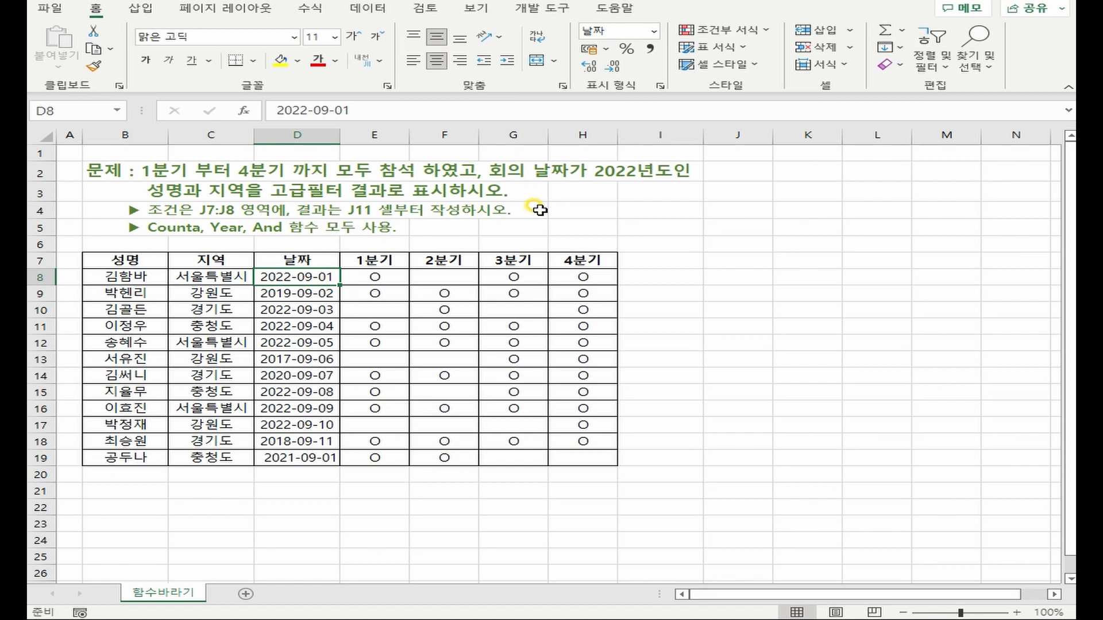
drag(125, 258, 595, 262)
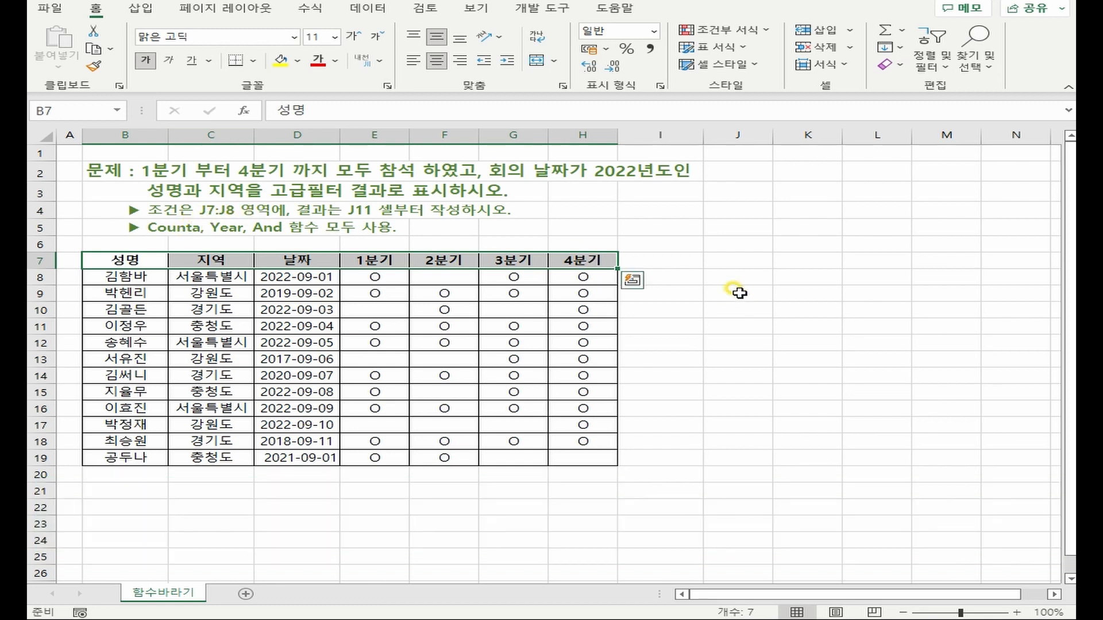
Enter the criteria heading 조건 in cell J7.
click(749, 261)
text(조건)
key(Return)
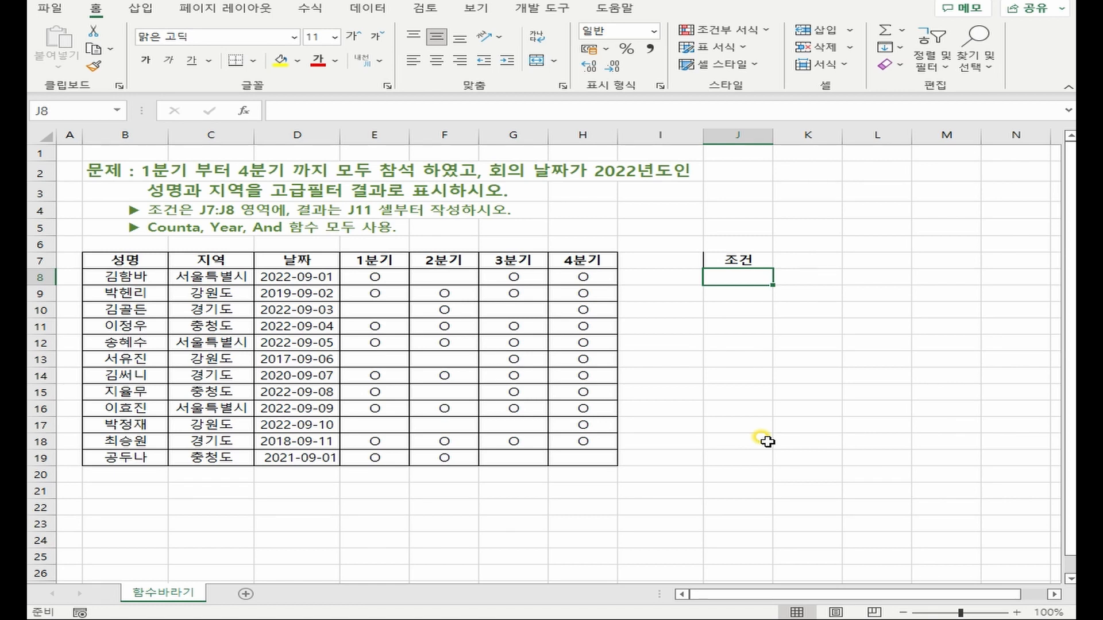
Start an AND formula in J8 whose first condition is COUNTA(E8:H8)=4.
text(=AND)
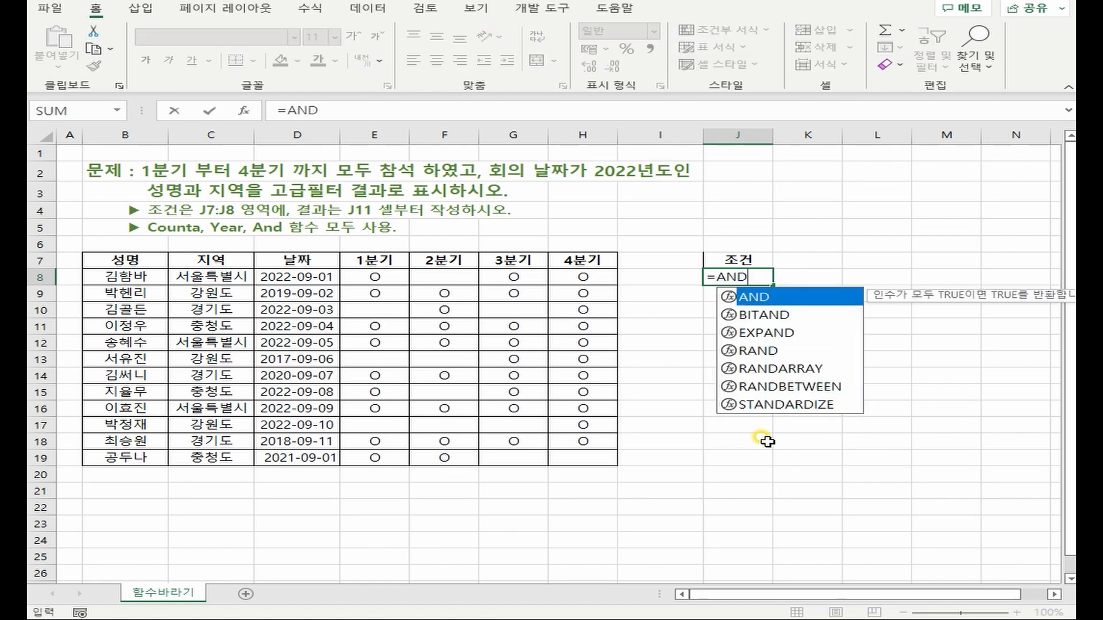
text(()
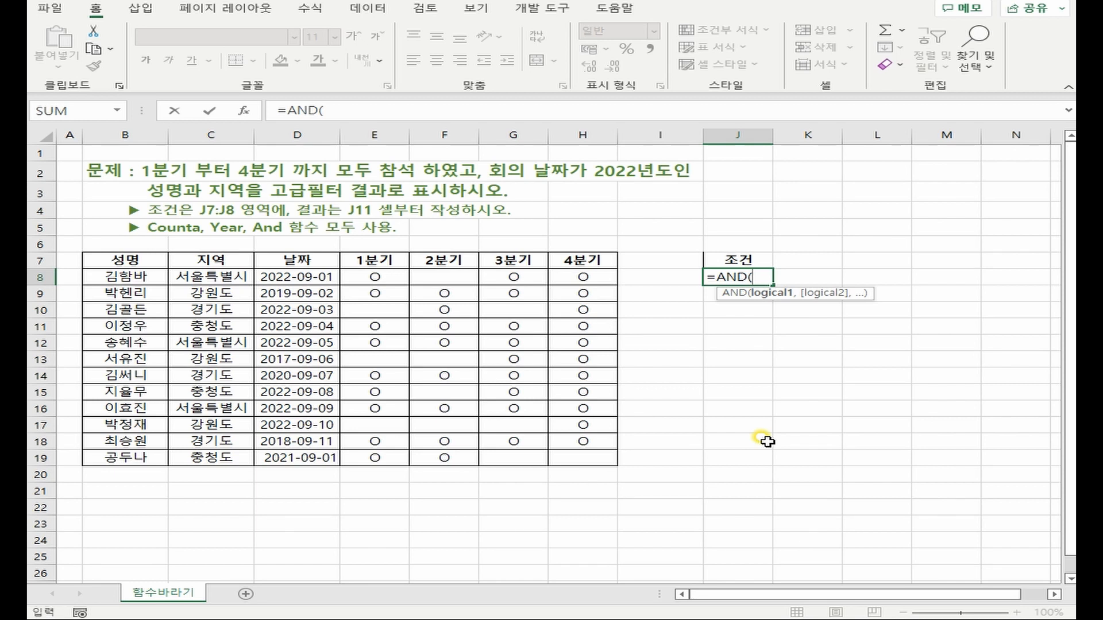
text(COUNTA()
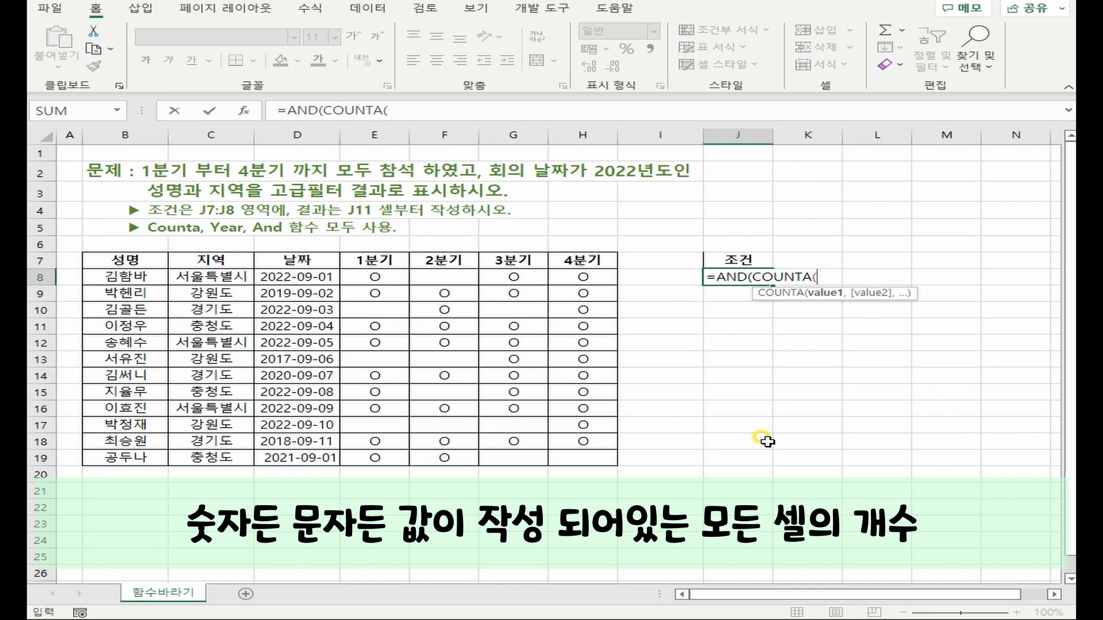
drag(374, 277, 597, 462)
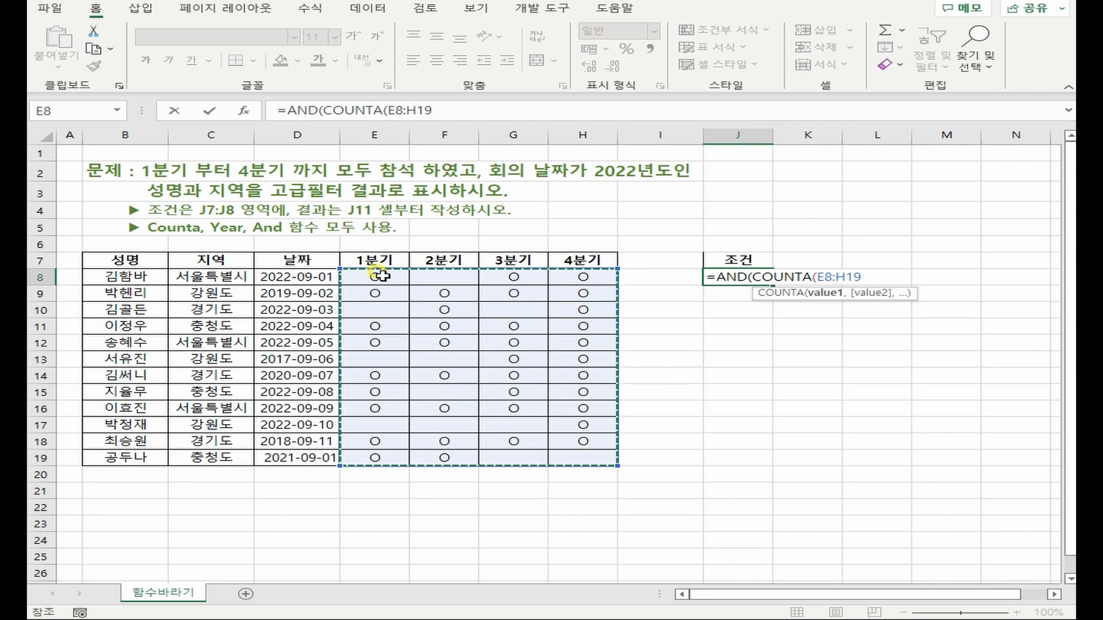
drag(377, 278, 559, 278)
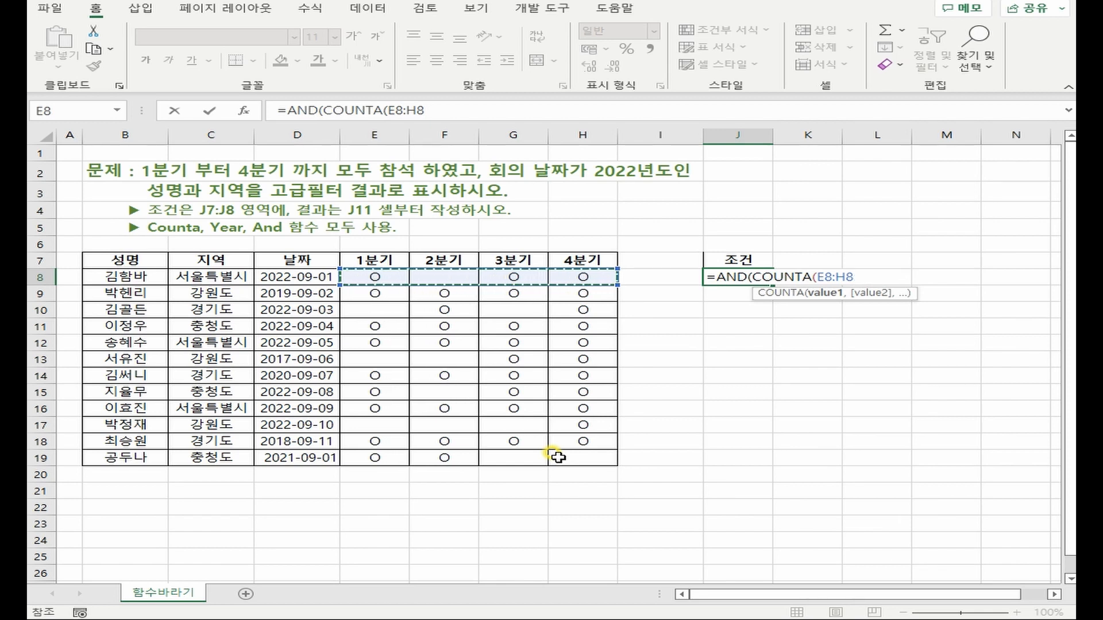
text())
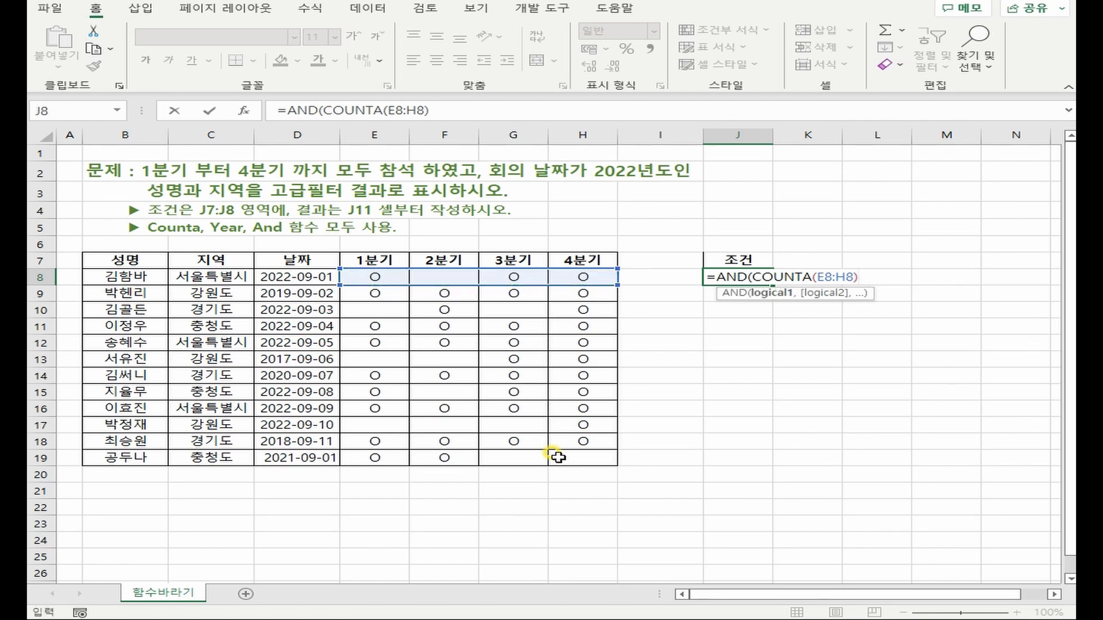
text(=4)
text(, )
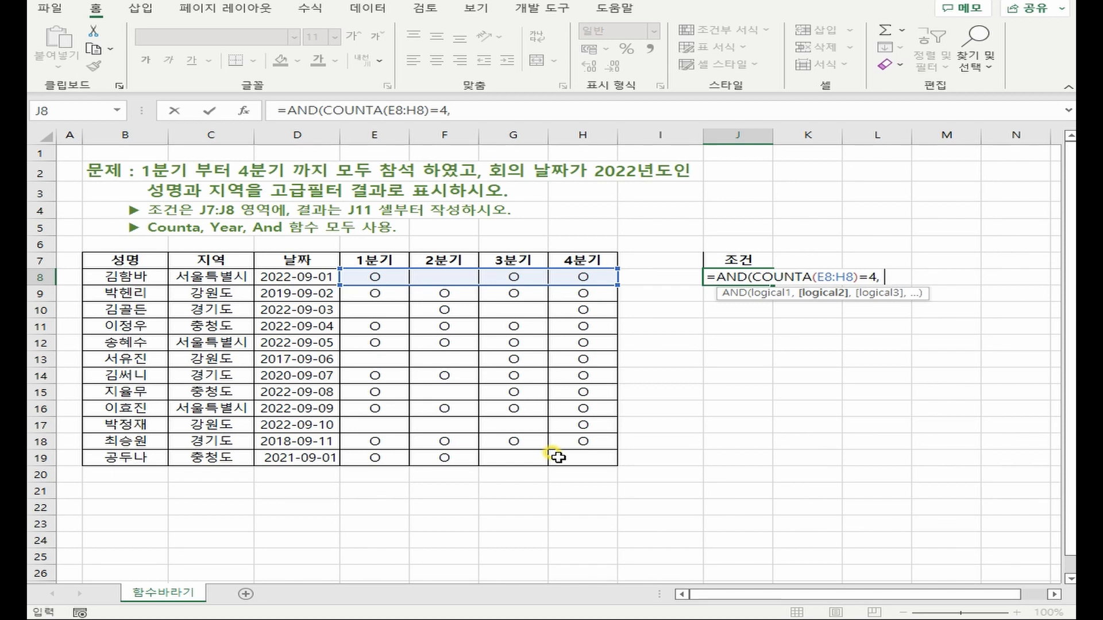
Add YEAR(D8)=2022 as the second condition of the AND formula in J8 and complete the formula.
text(year)
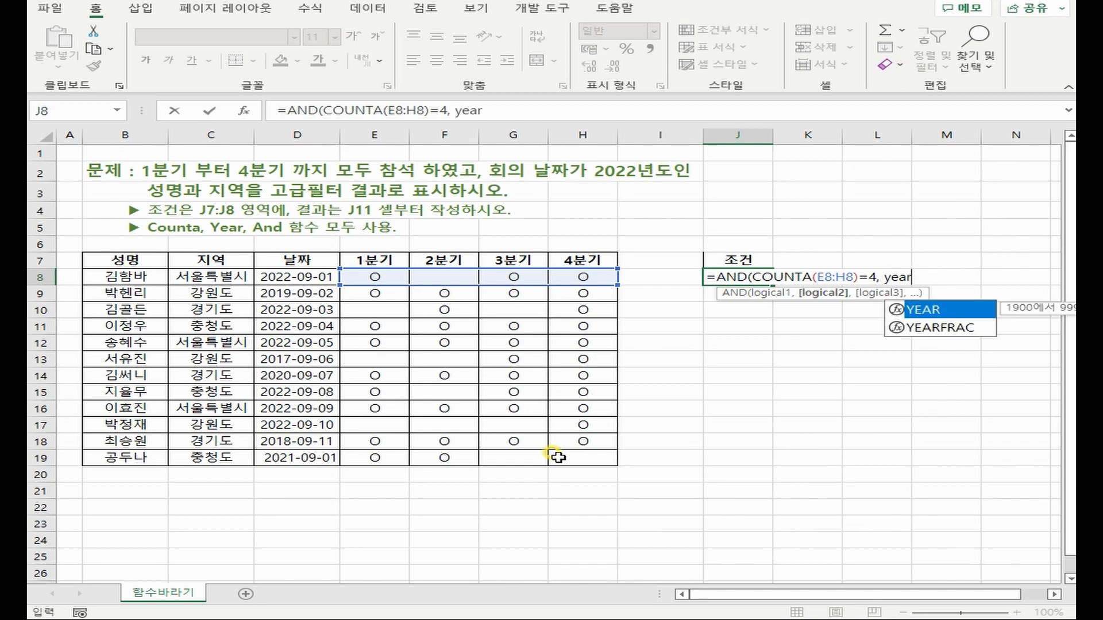
key(BackSpace)
key(BackSpace)
key(Tab)
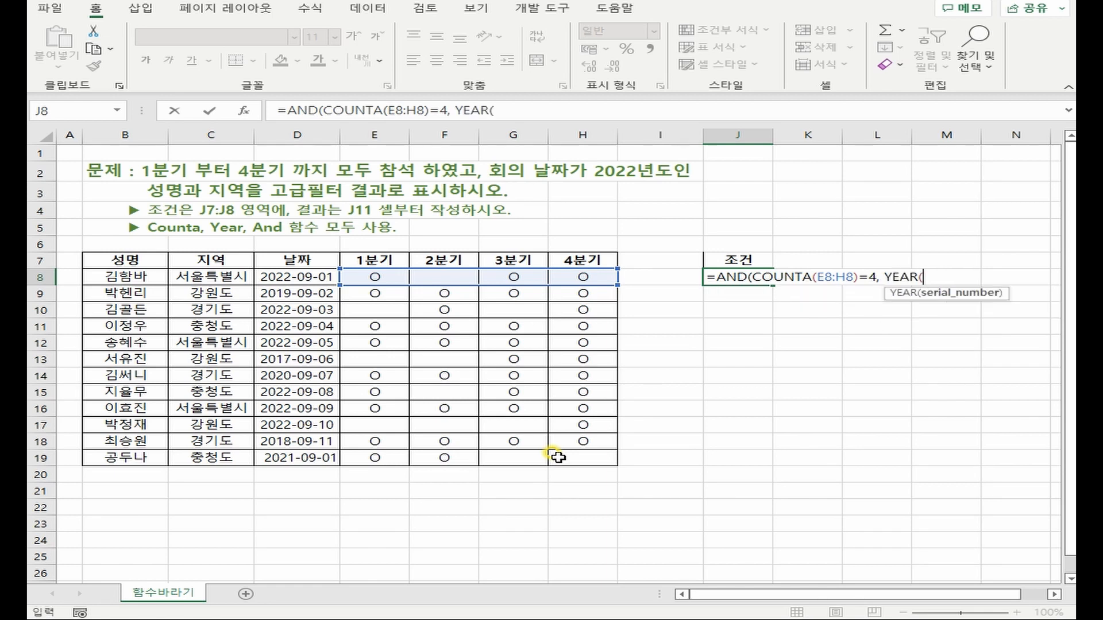
click(295, 278)
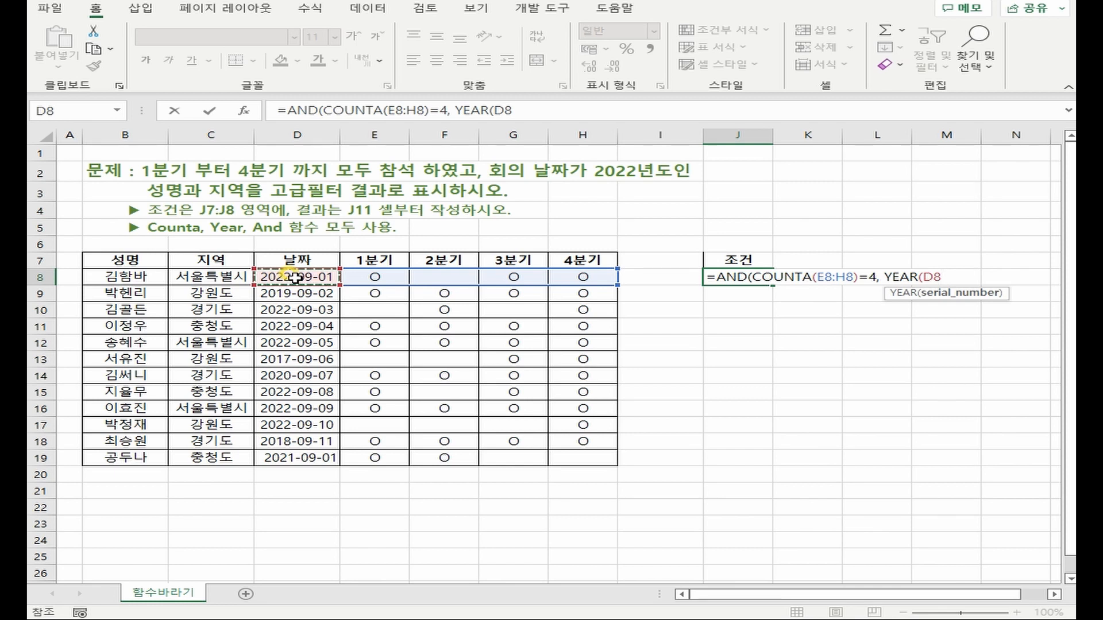
text())
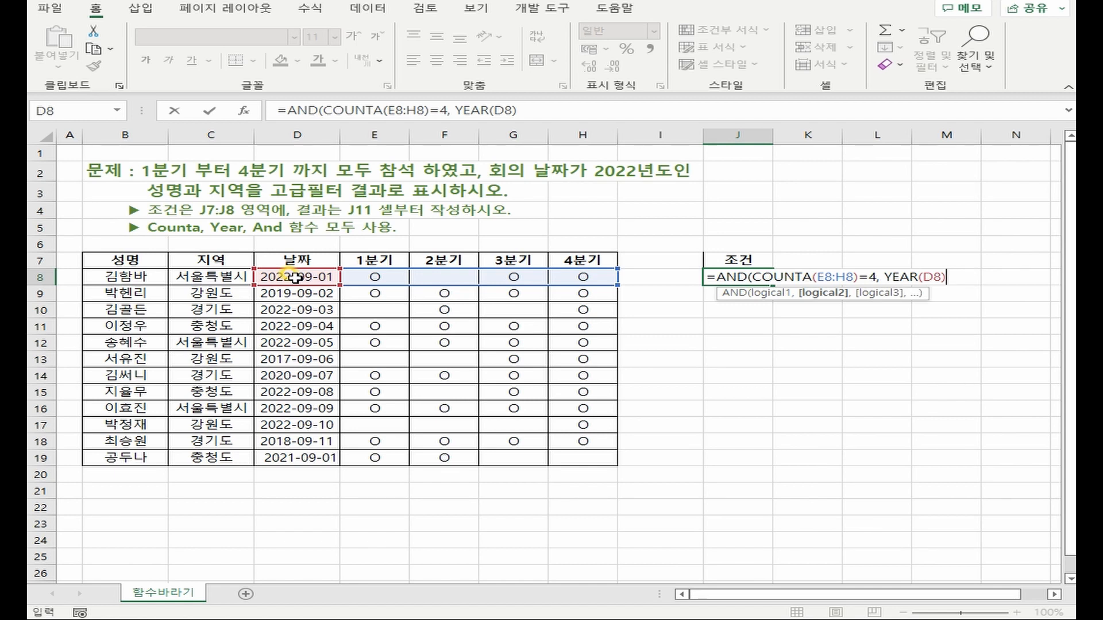
text(=2022)
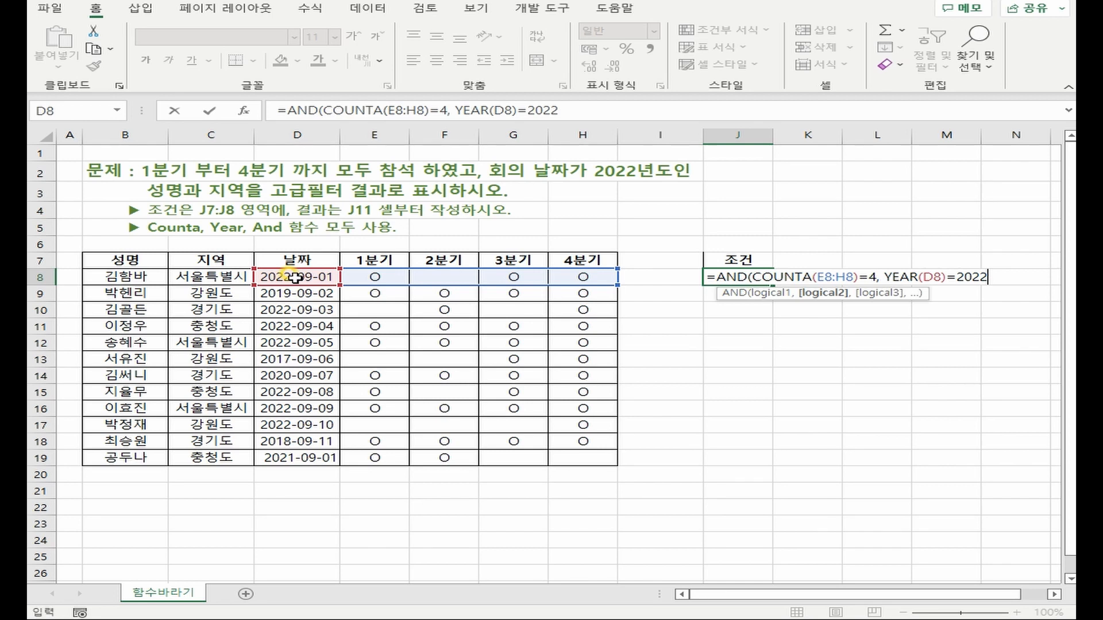
text())
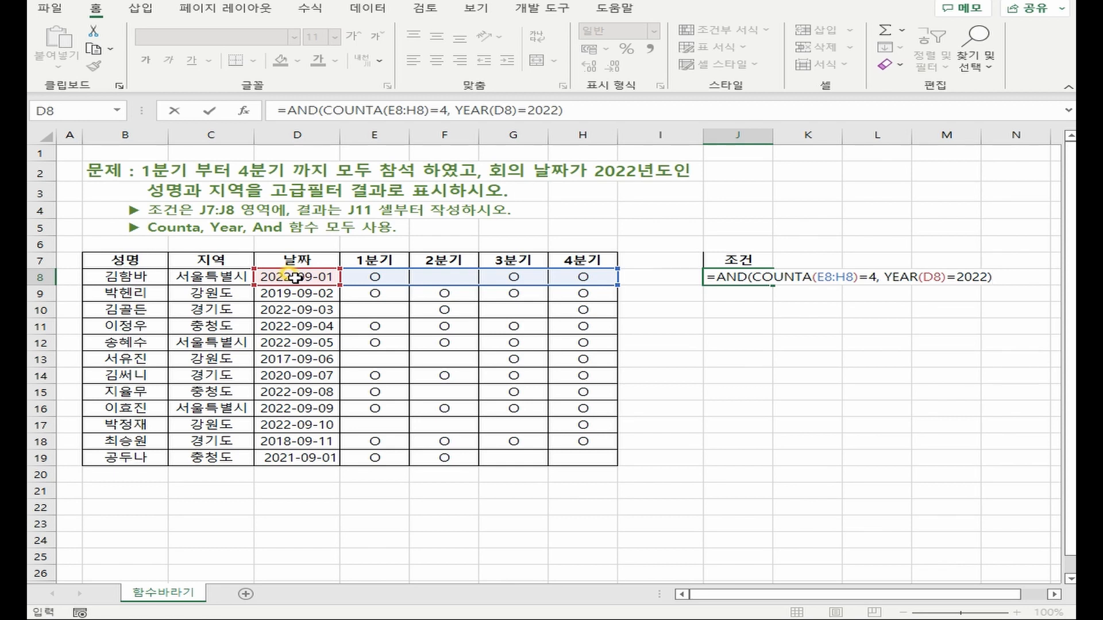
key(Return)
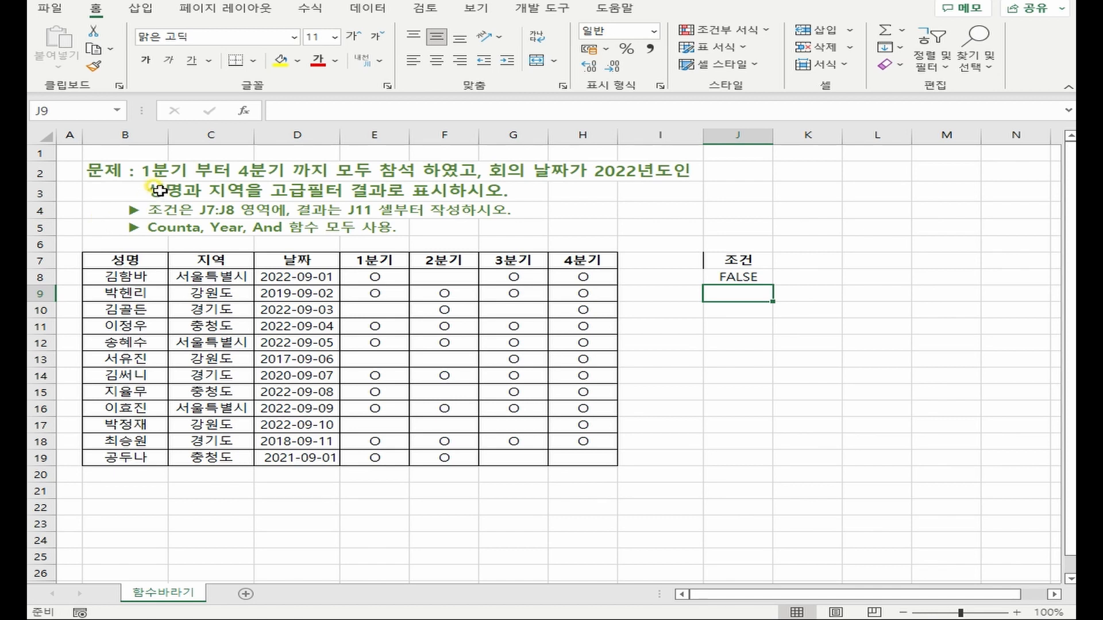
click(125, 259)
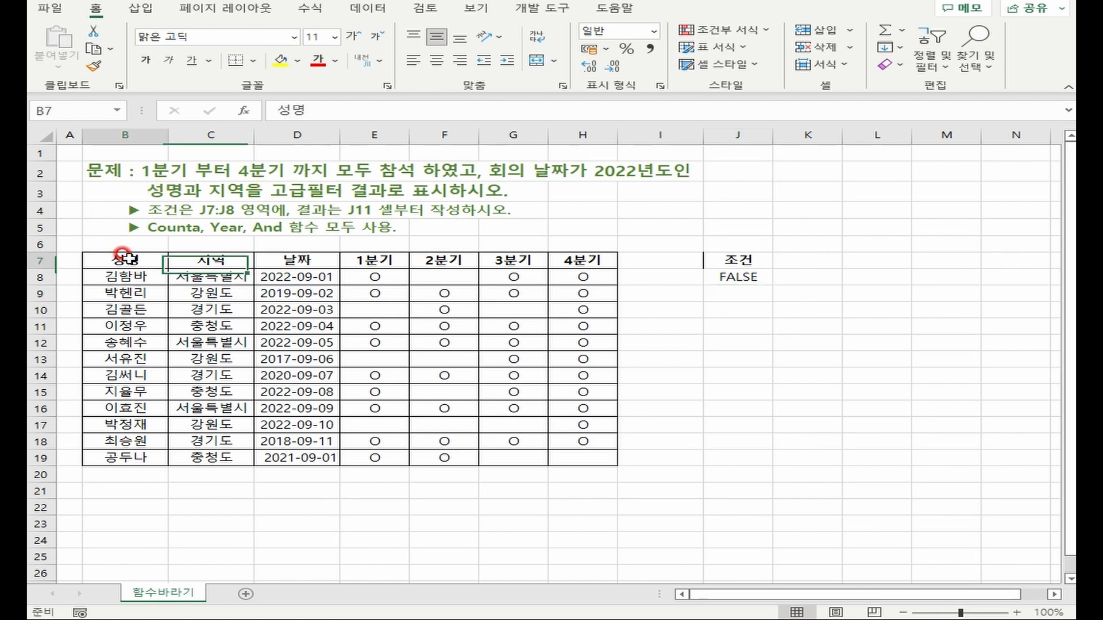
click(189, 259)
drag(155, 260, 202, 259)
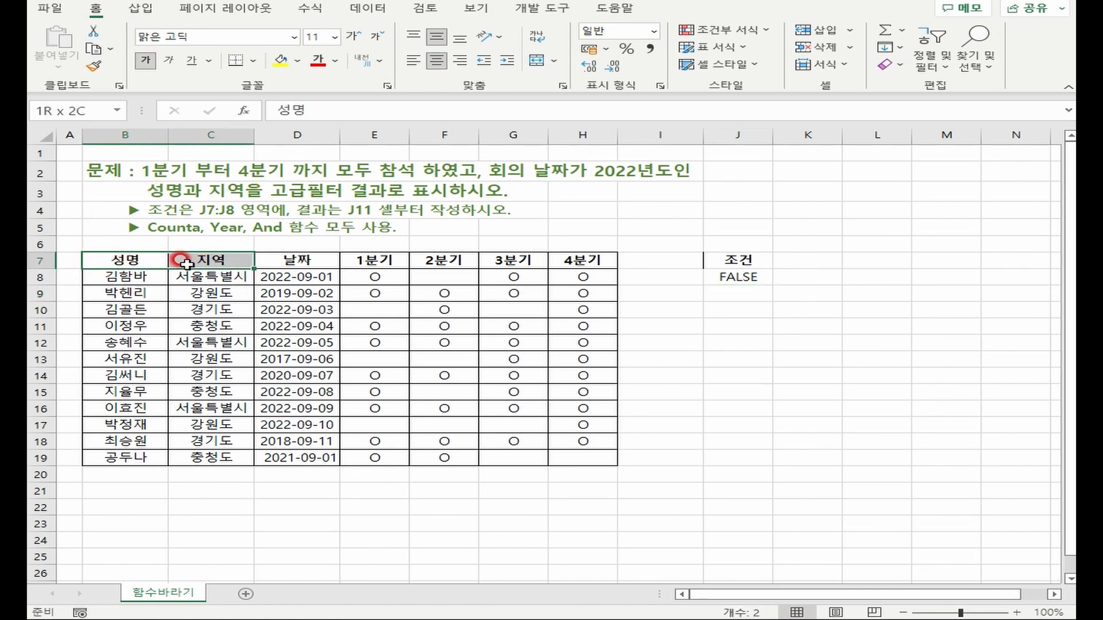
key(ctrl+c)
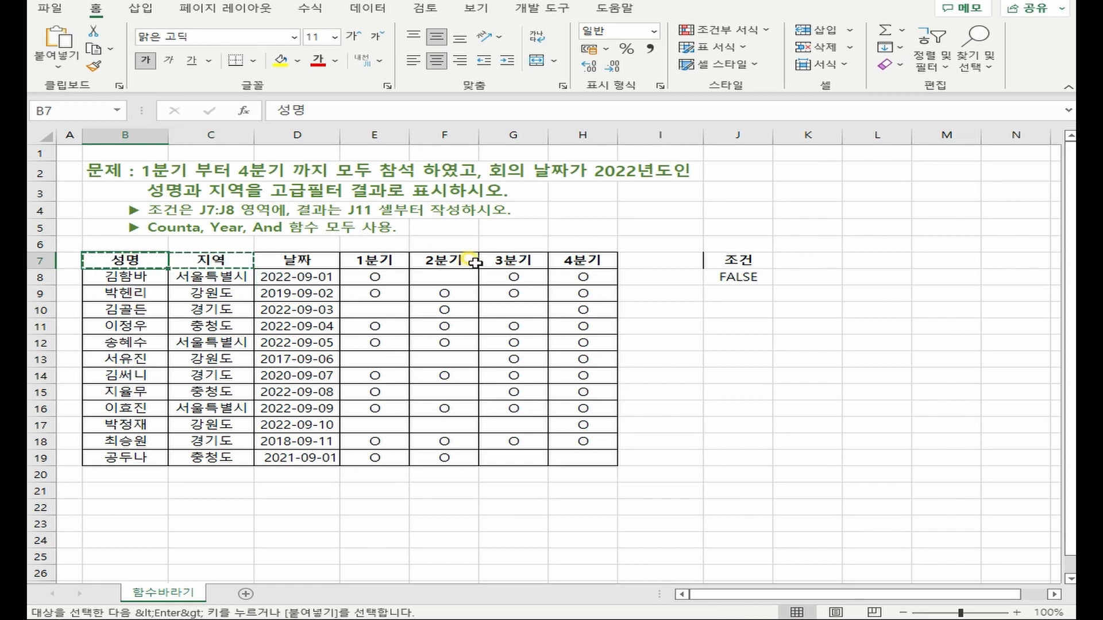
Try copying the non-adjacent headings 성명 and 3분기 to J11:K11, and remove the pasted headings again.
click(510, 260)
click(152, 259)
ctrl+click(509, 261)
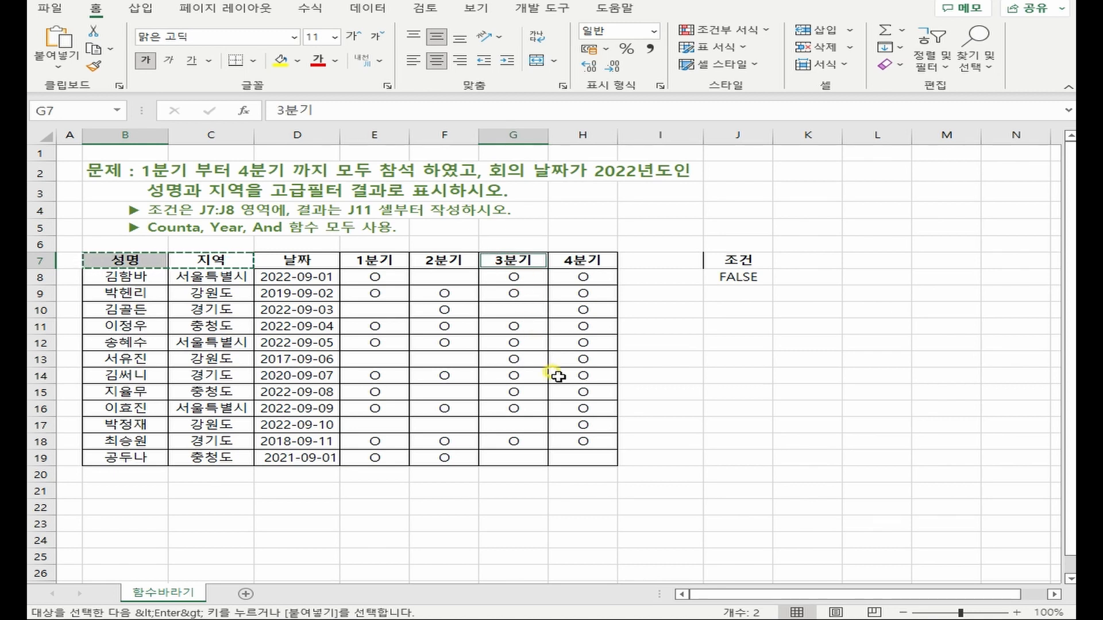
key(ctrl+c)
click(731, 313)
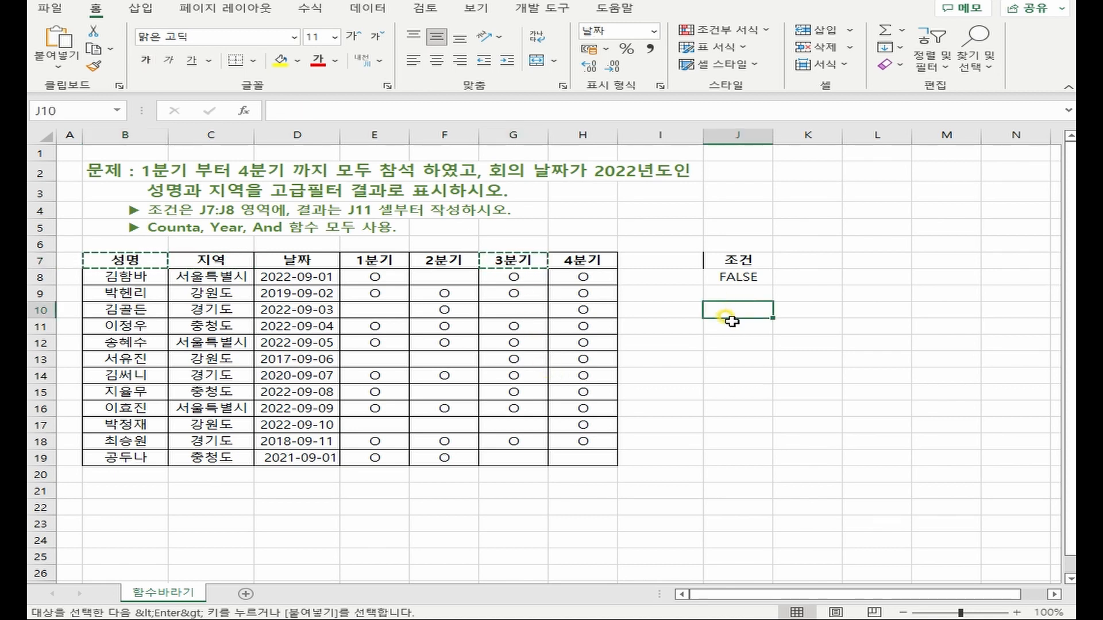
click(731, 322)
key(ctrl+v)
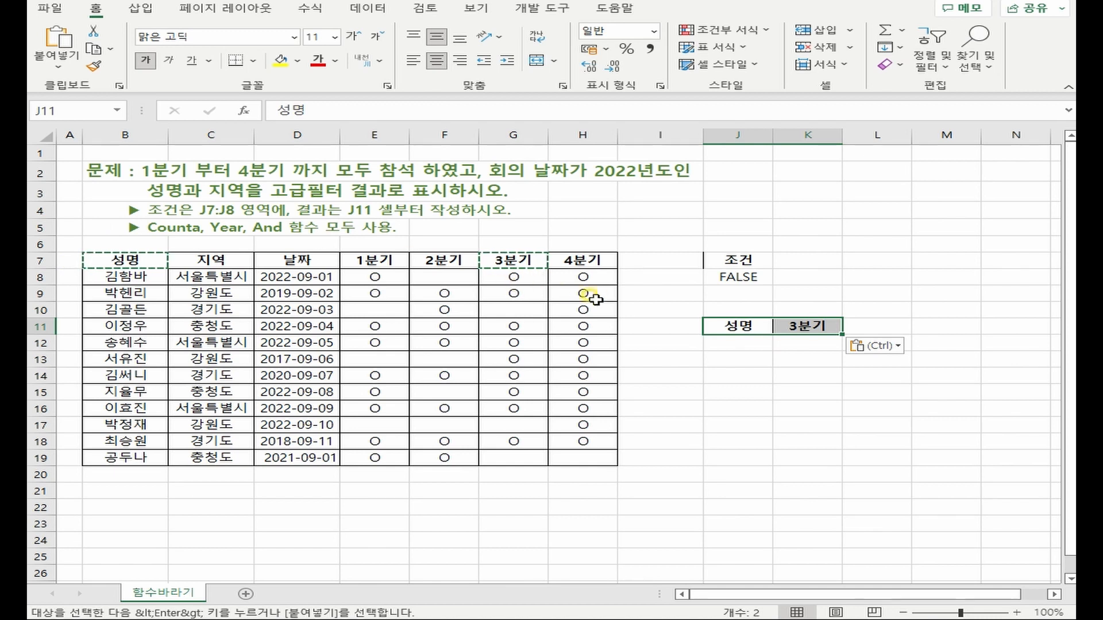
key(ctrl+z)
click(330, 310)
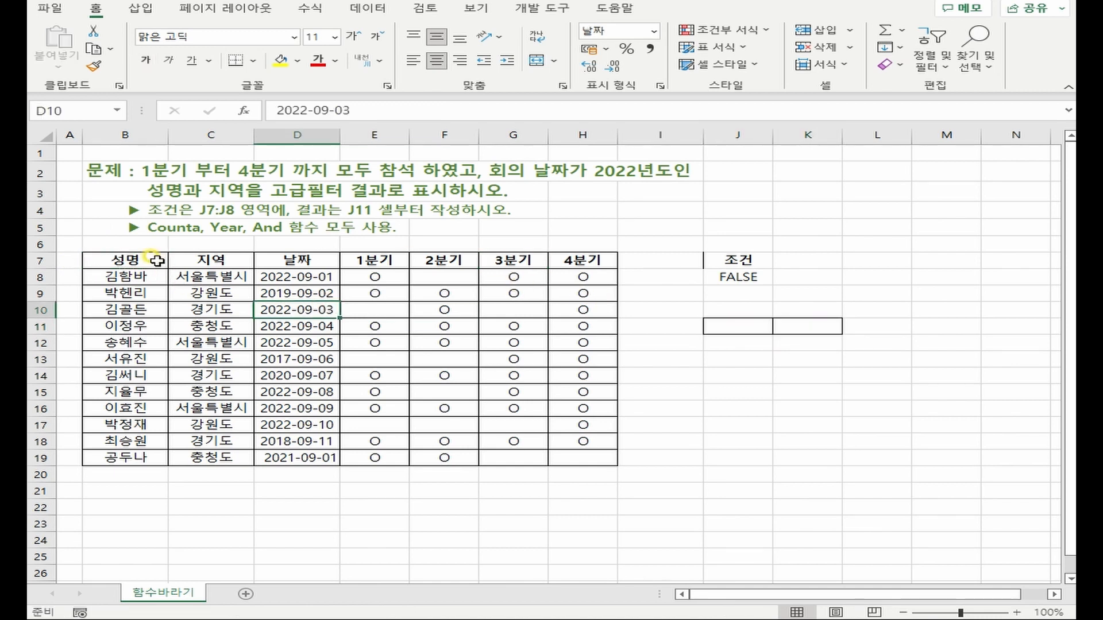
Copy the 성명 and 지역 headings from B7:C7 to the result area starting at J11.
drag(156, 261, 192, 261)
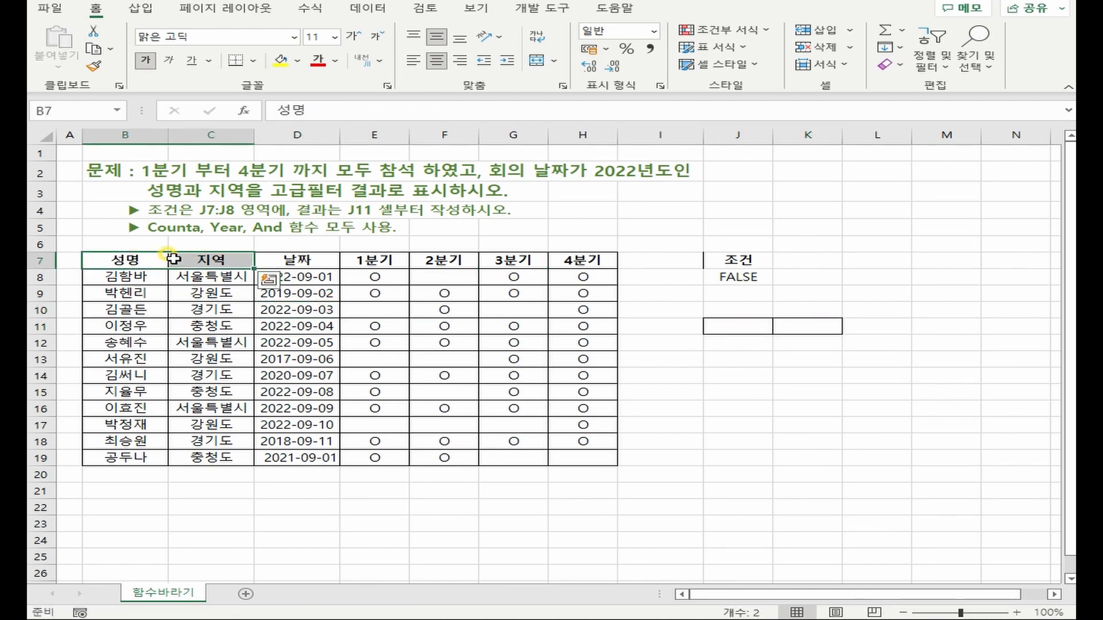
key(ctrl+c)
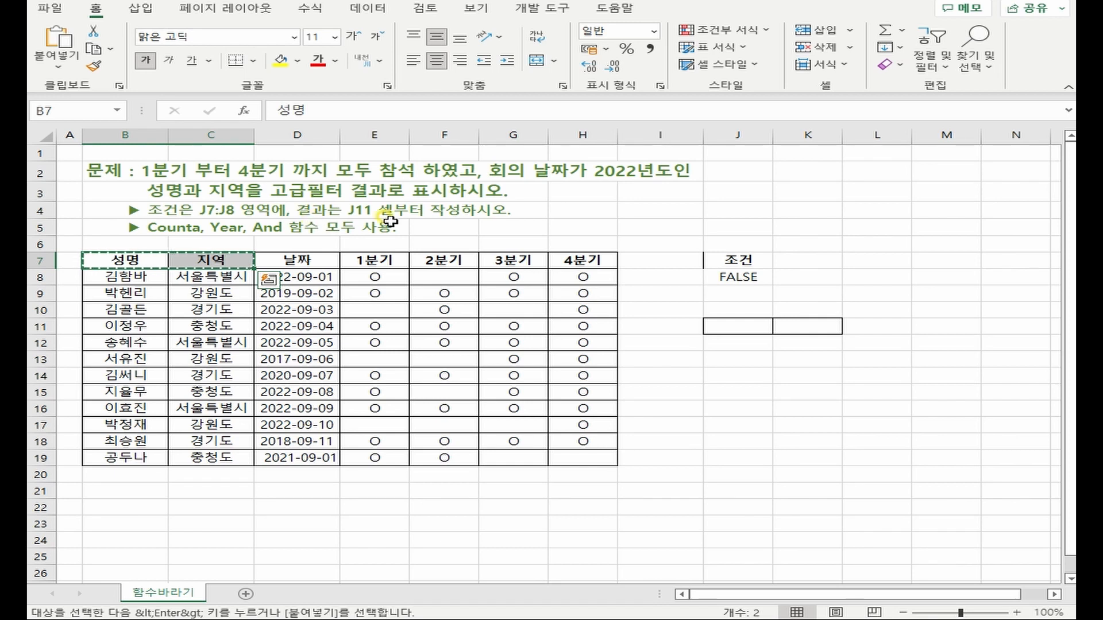
click(732, 329)
key(ctrl+v)
Copy the names and regions in B8:C15 to the cells below the result headings, starting at J12.
drag(138, 277, 207, 393)
key(ctrl+c)
click(717, 345)
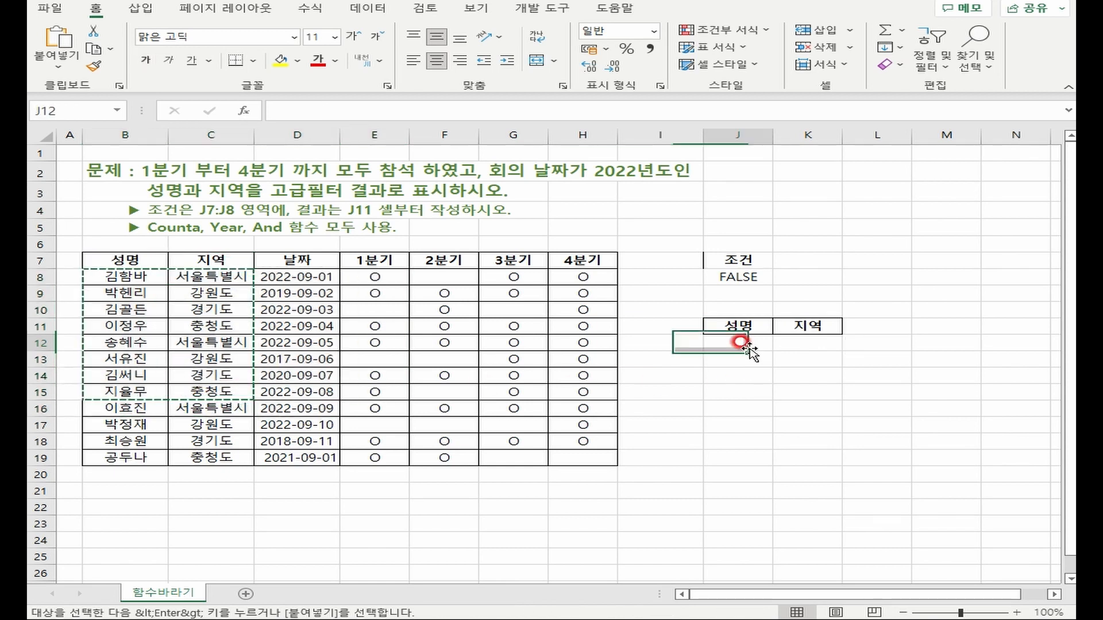
key(ctrl+v)
click(804, 524)
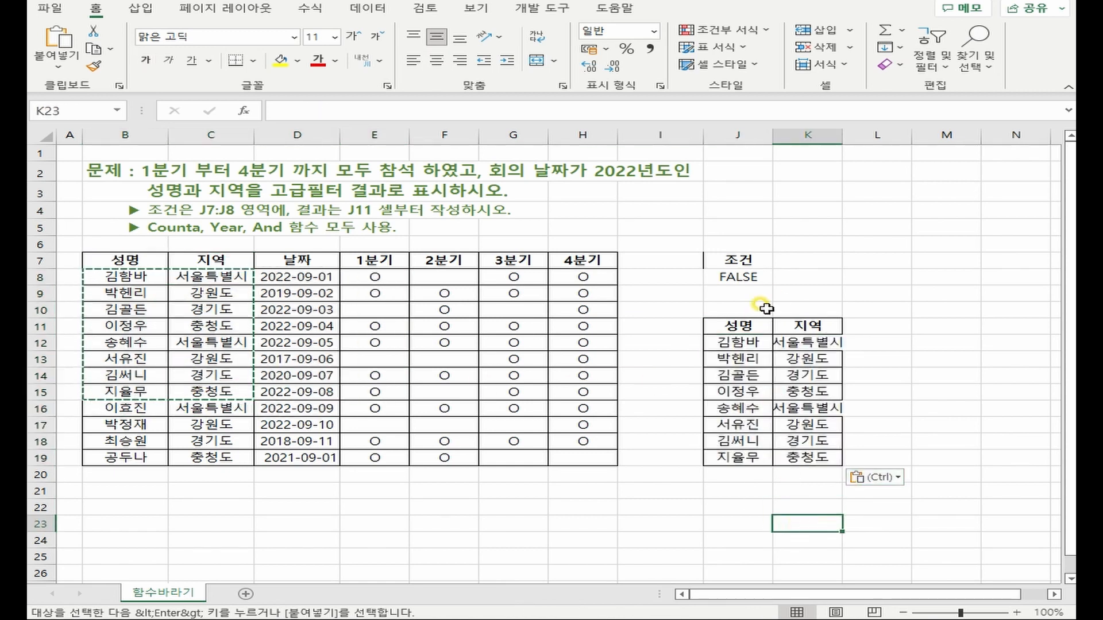
Clear the contents of J17:K19 in the pasted list.
click(757, 426)
drag(794, 441, 796, 458)
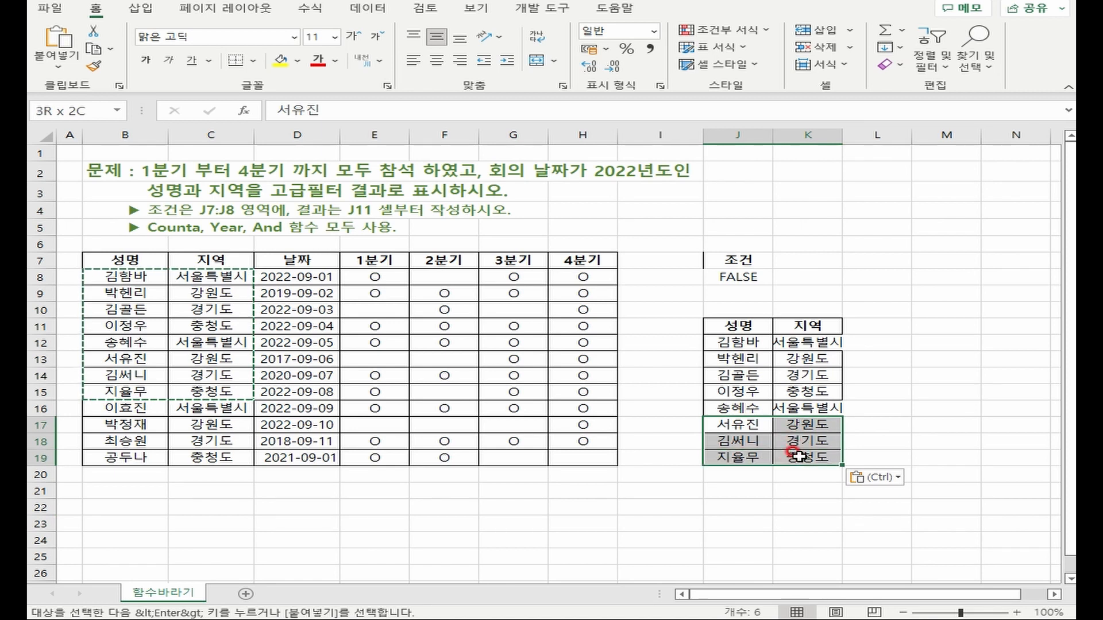
key(Delete)
click(773, 523)
Remove the remaining borders from J17:K19 by copying the blank cells J22:K24 over them.
drag(764, 425, 776, 473)
click(759, 511)
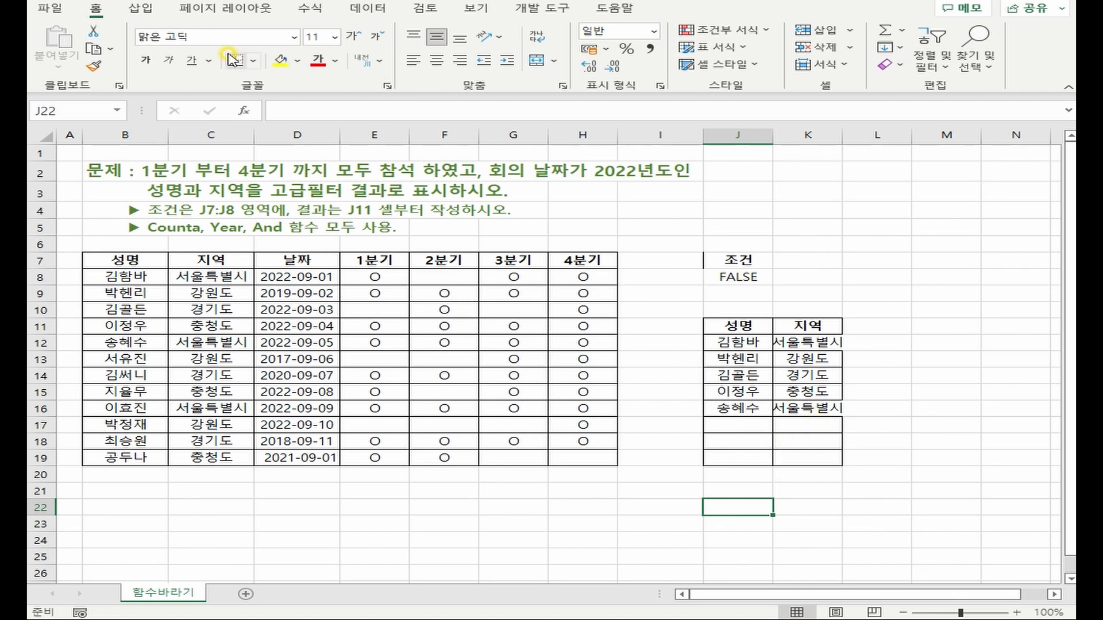
click(257, 62)
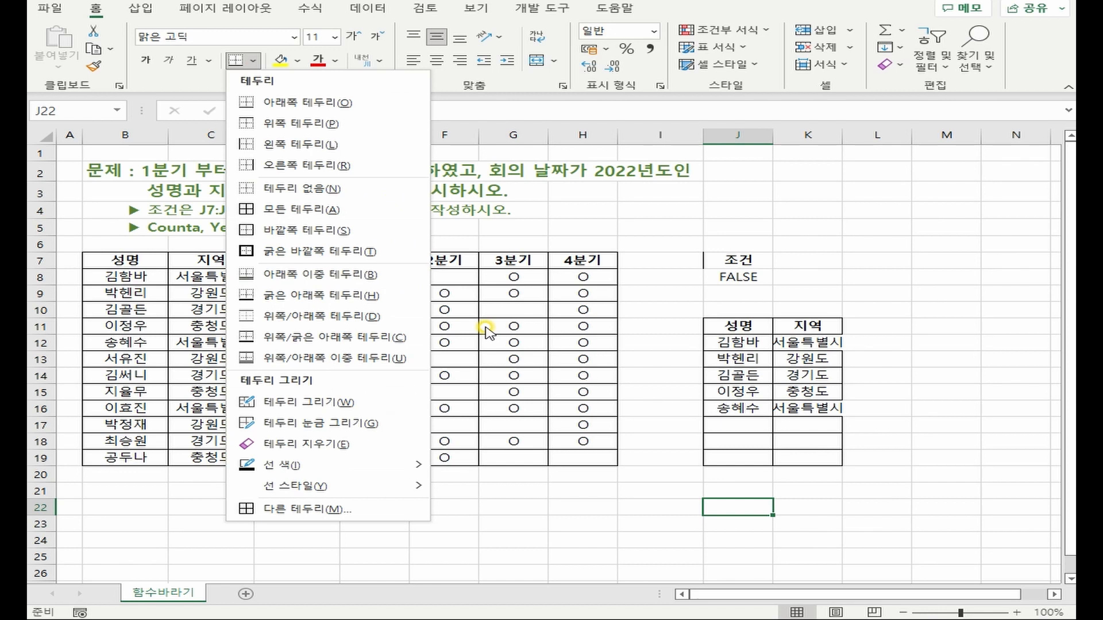
click(803, 508)
drag(747, 506, 793, 533)
key(ctrl+c)
click(747, 426)
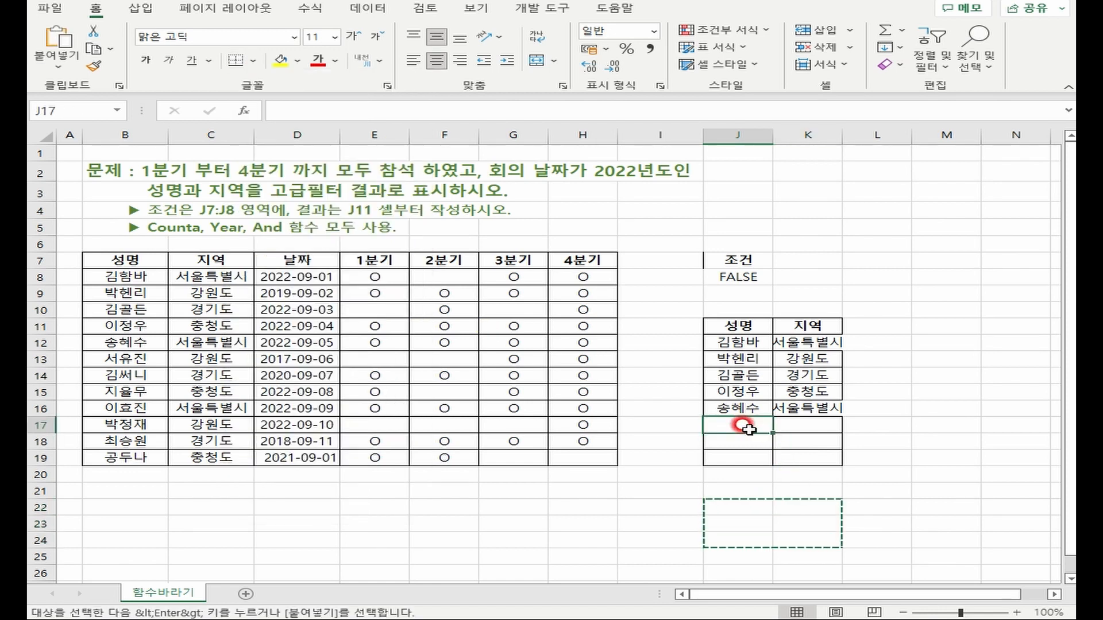
key(ctrl+v)
click(747, 523)
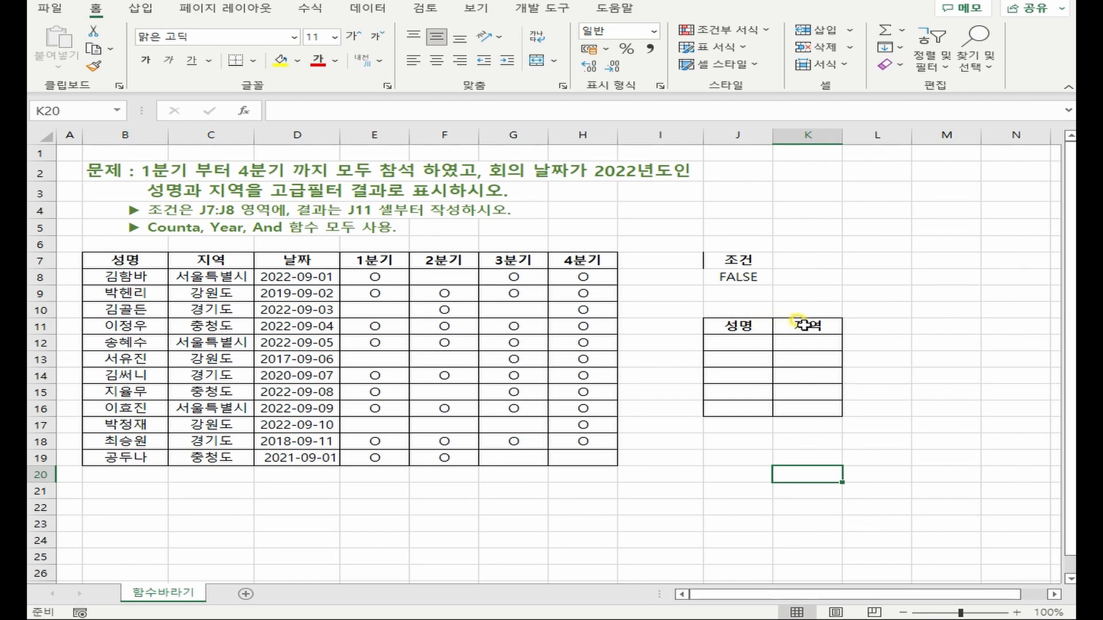
Strip the borders from J12:K16 by pasting the blank cells J18:K22 over them, and end copy mode.
drag(758, 345, 787, 406)
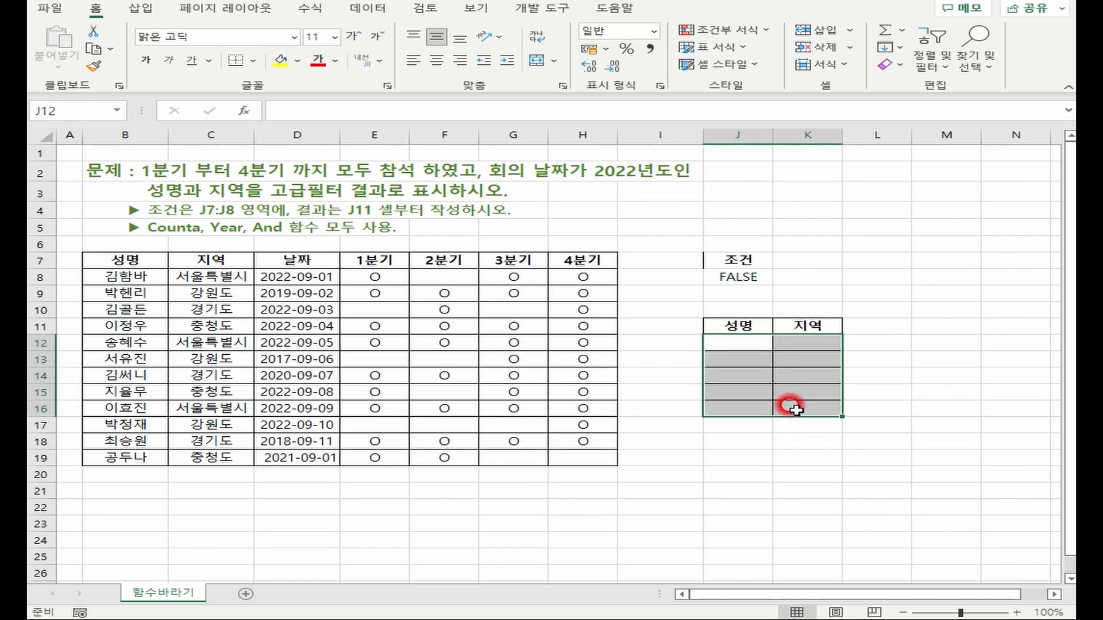
drag(743, 438, 792, 505)
key(ctrl+c)
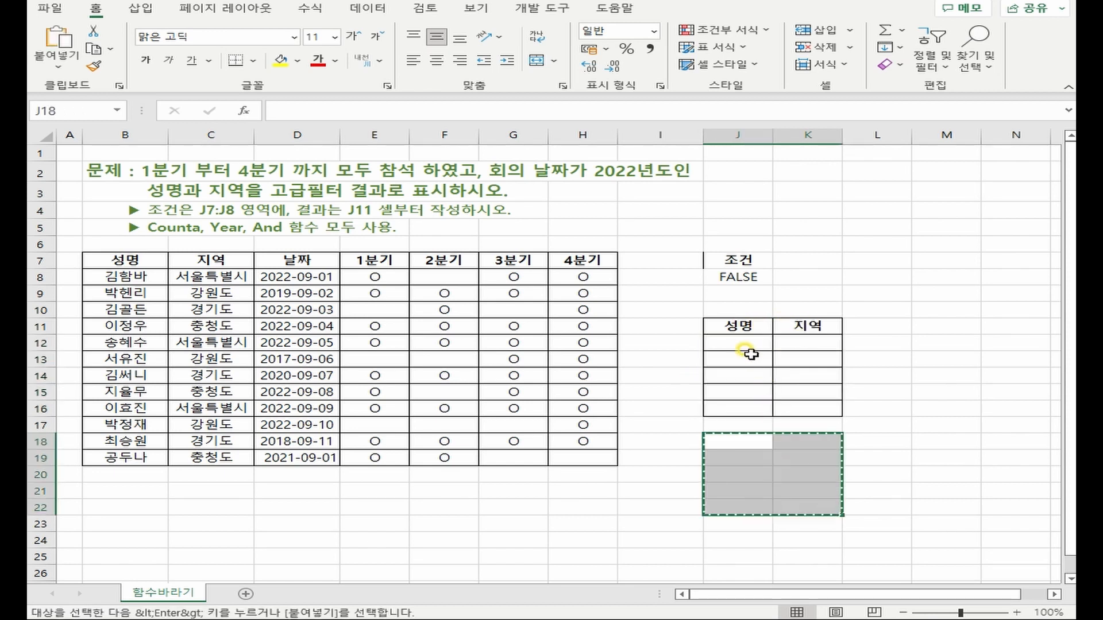
click(741, 343)
key(ctrl+v)
click(738, 475)
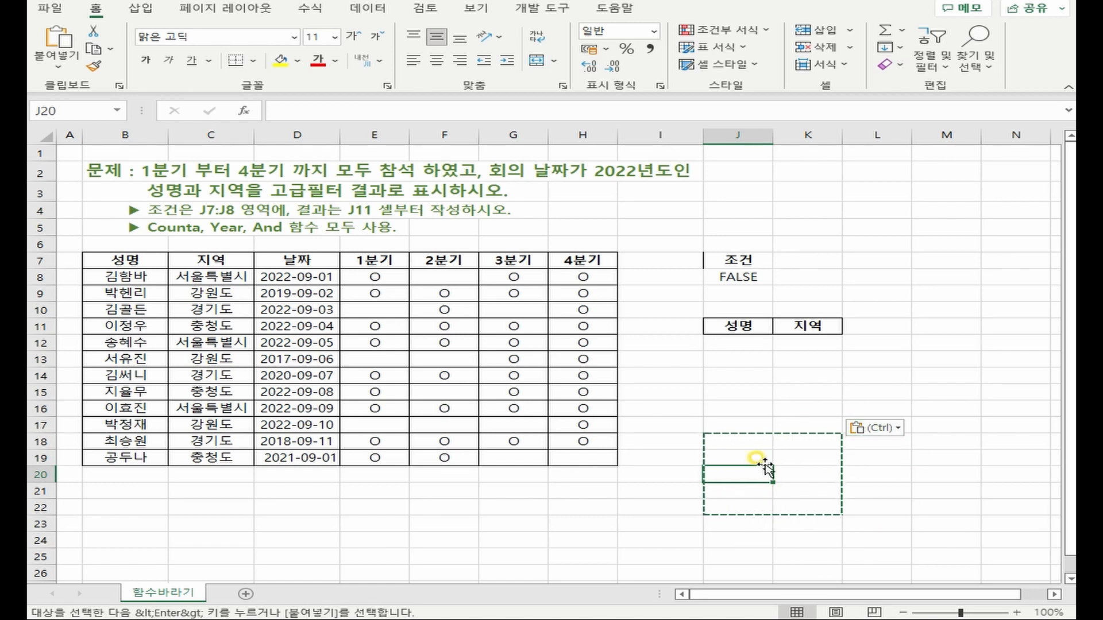
key(Escape)
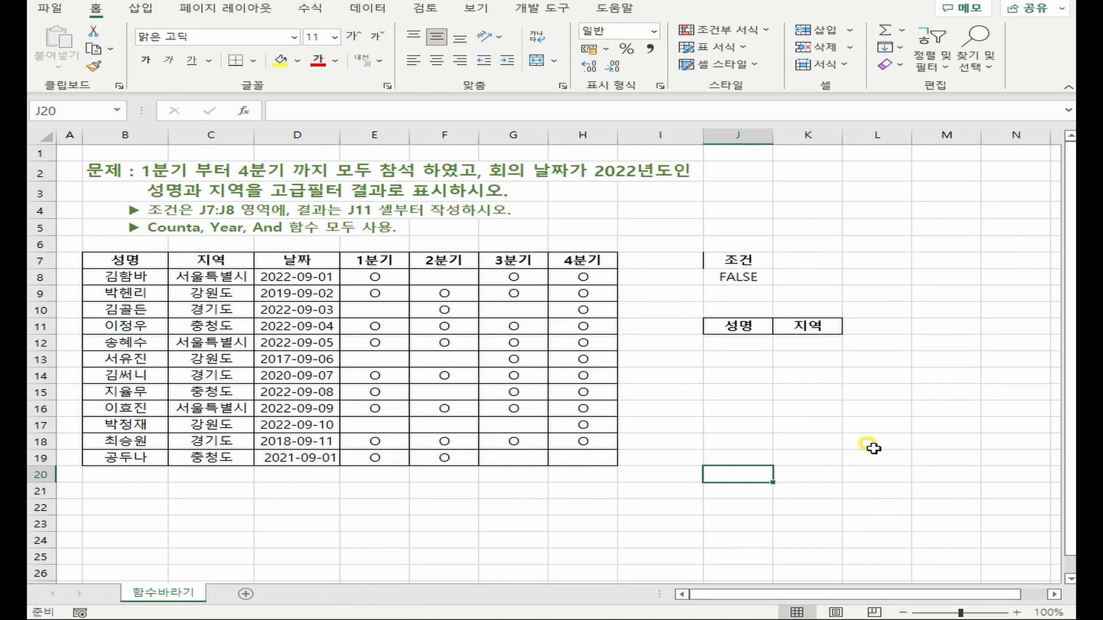
Start an advanced filter on the attendance table and set its list range to B7:H19.
click(336, 346)
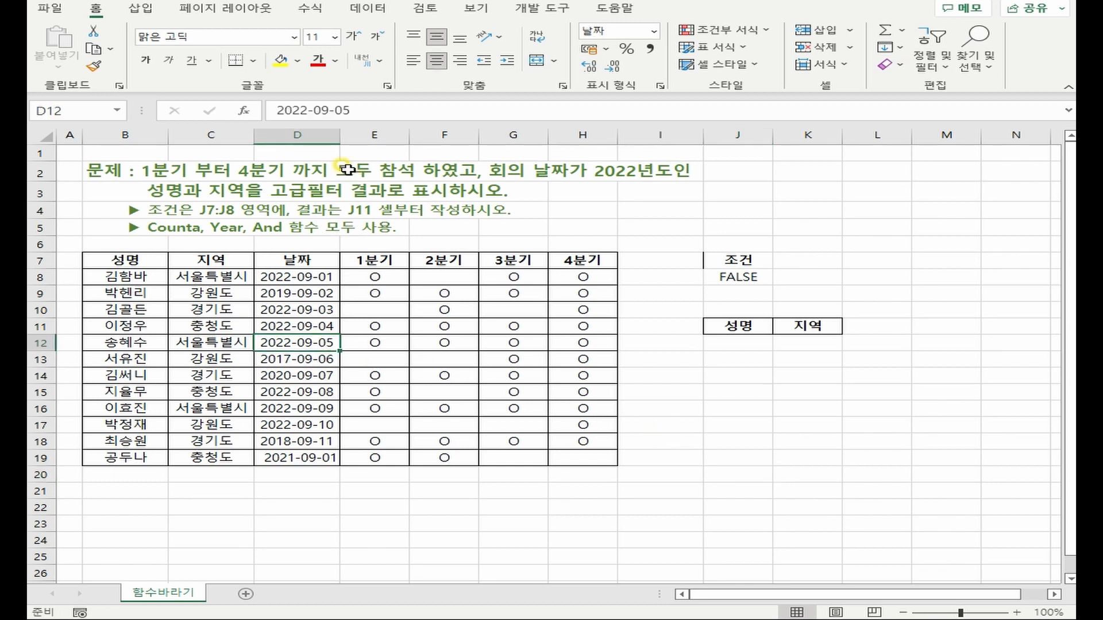
click(369, 8)
click(655, 66)
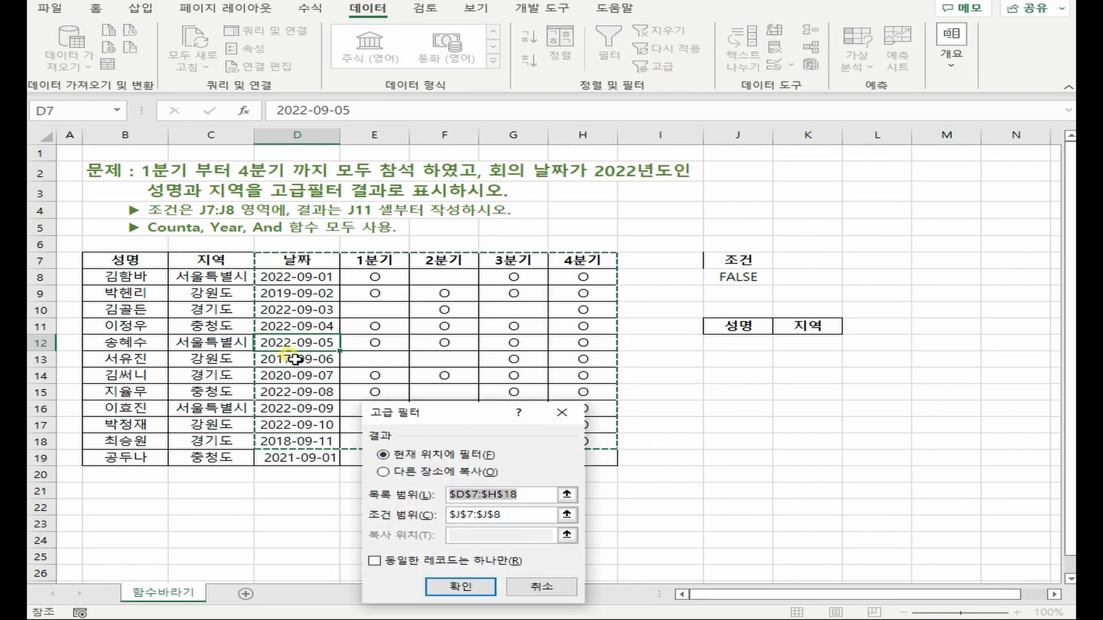
click(404, 496)
key(BackSpace)
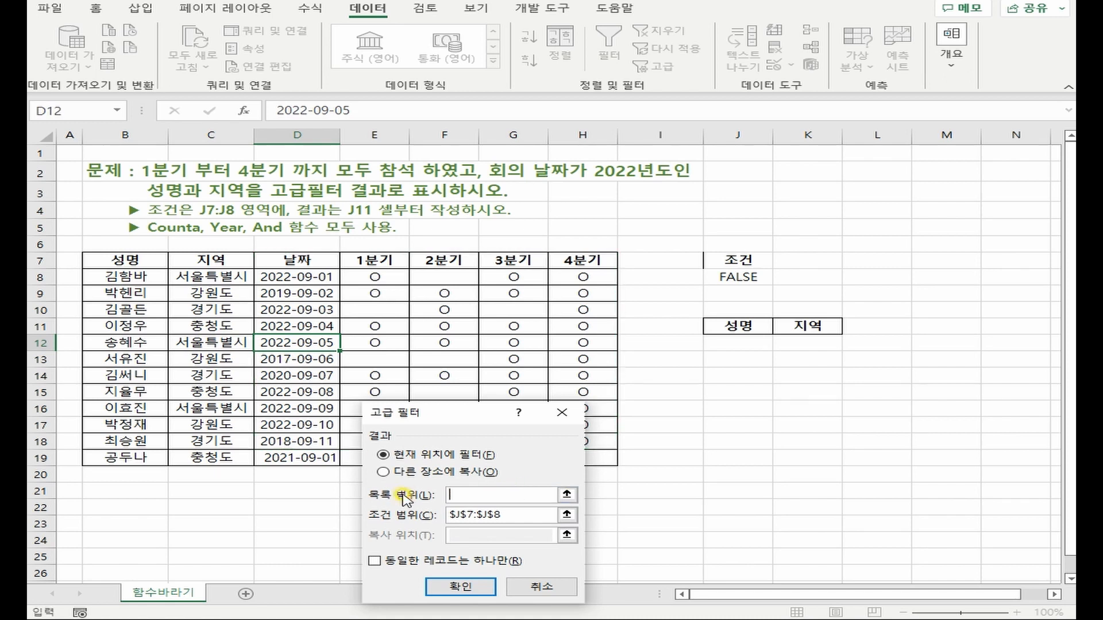
drag(115, 261, 566, 457)
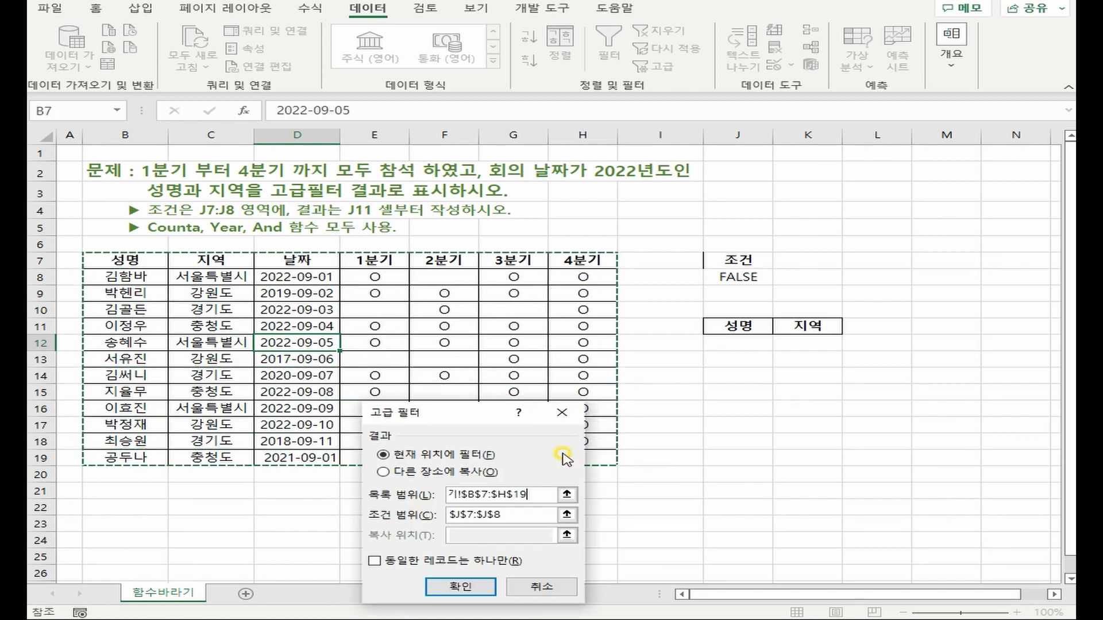
Re-enter the advanced filter's criteria range as J7:J8.
drag(520, 514, 454, 514)
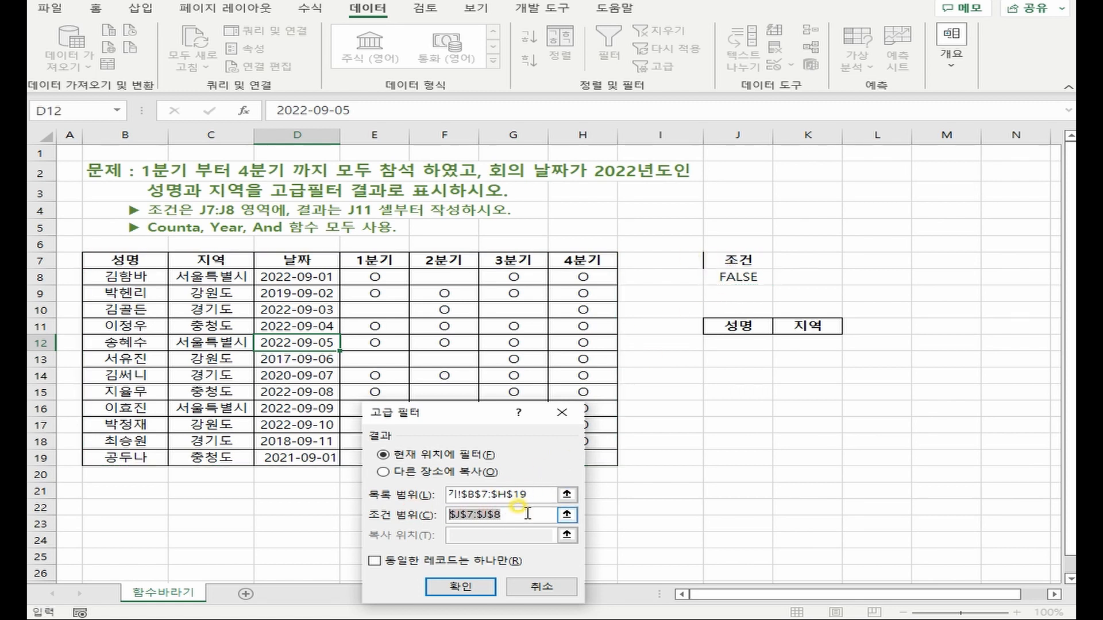
key(BackSpace)
drag(718, 261, 720, 282)
Set the filter to copy its results to another location, the headings J11:K11, and run it.
click(438, 472)
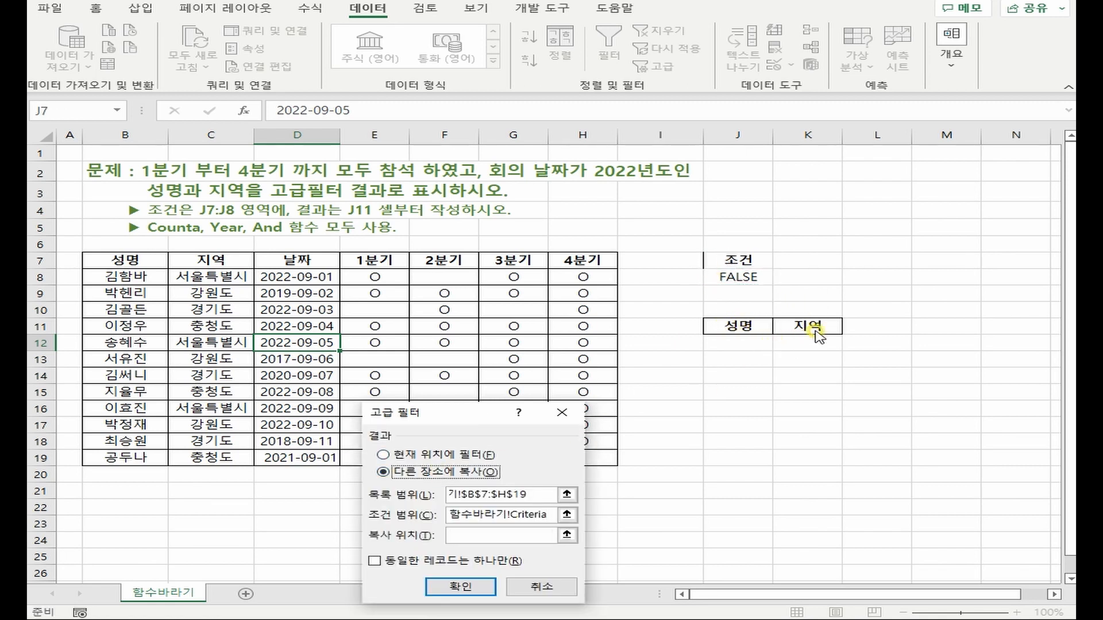
click(487, 534)
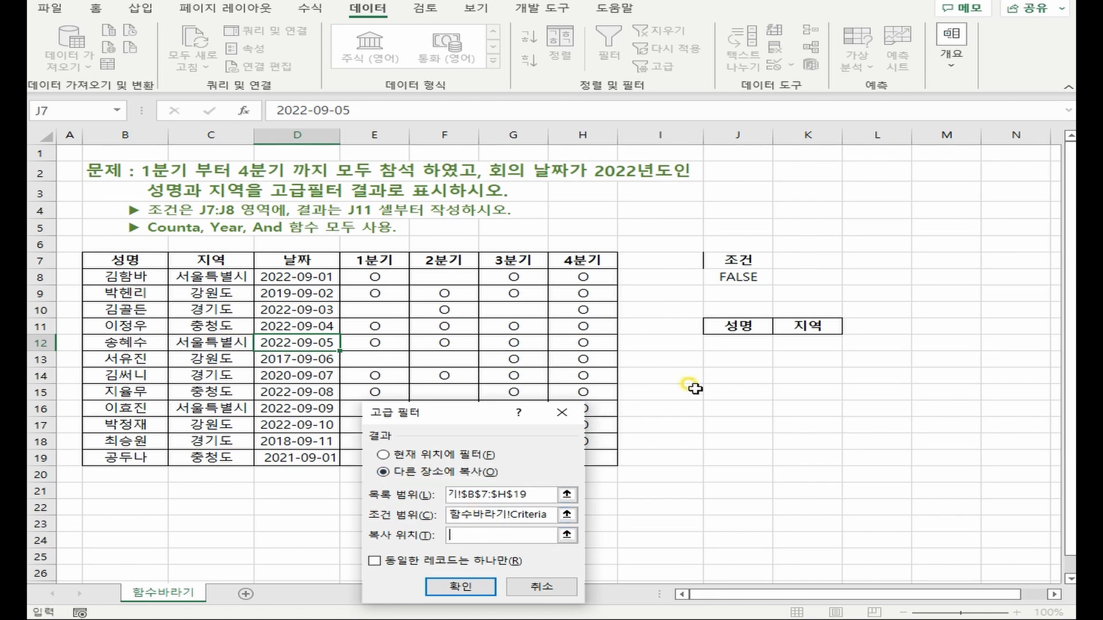
drag(754, 323, 807, 325)
click(475, 587)
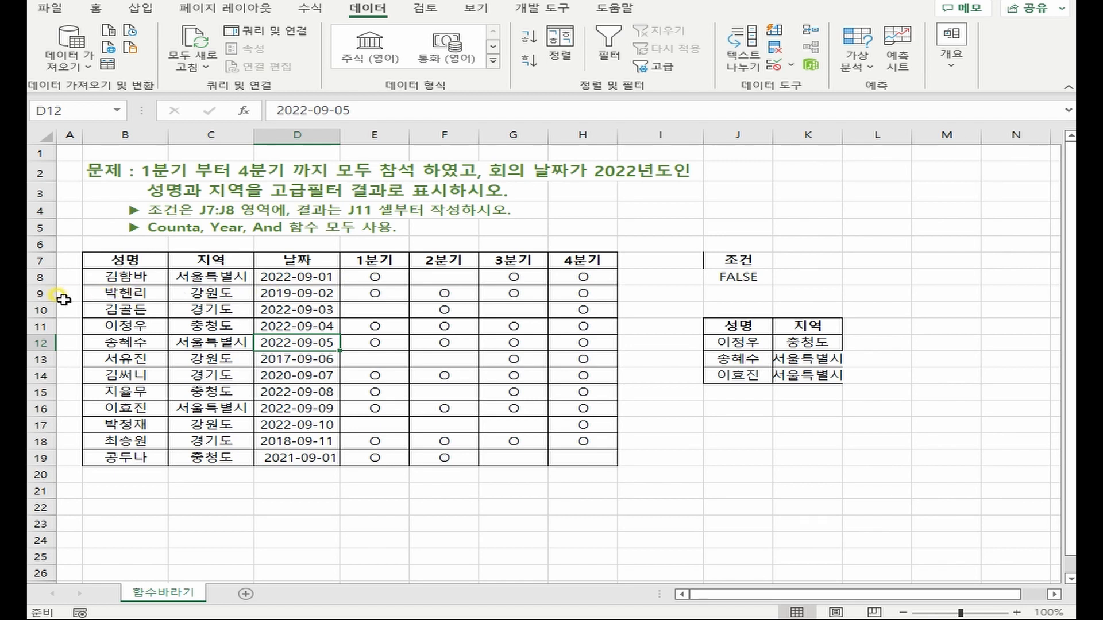
Highlight rows 11, 12 and 16 together to compare these source records with the filtered names and regions.
click(40, 326)
ctrl+click(36, 342)
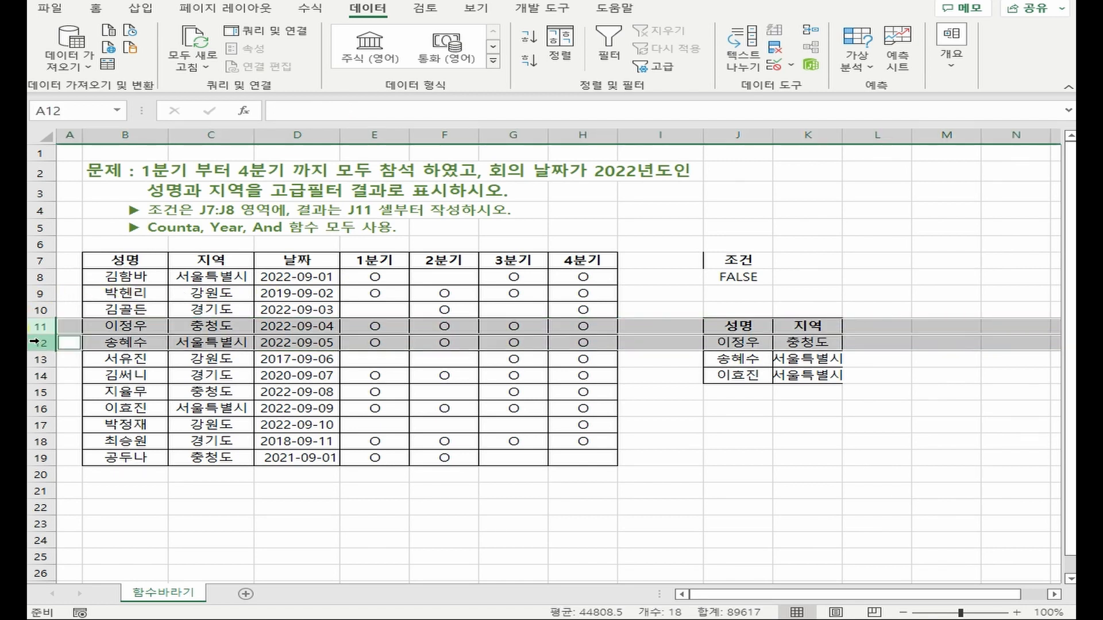
ctrl+click(36, 408)
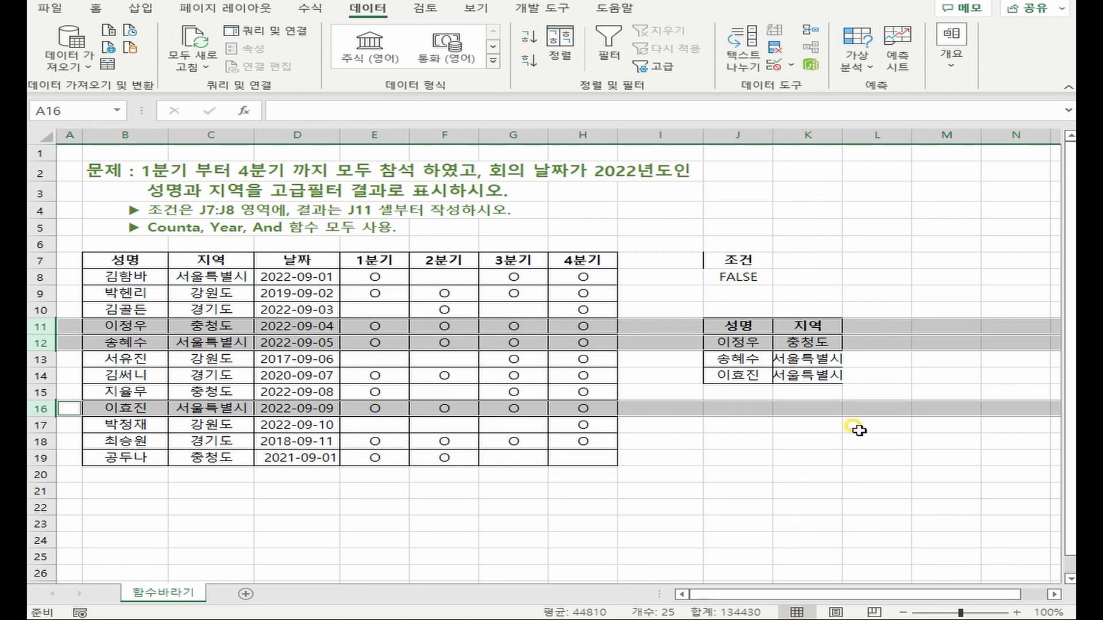
click(513, 370)
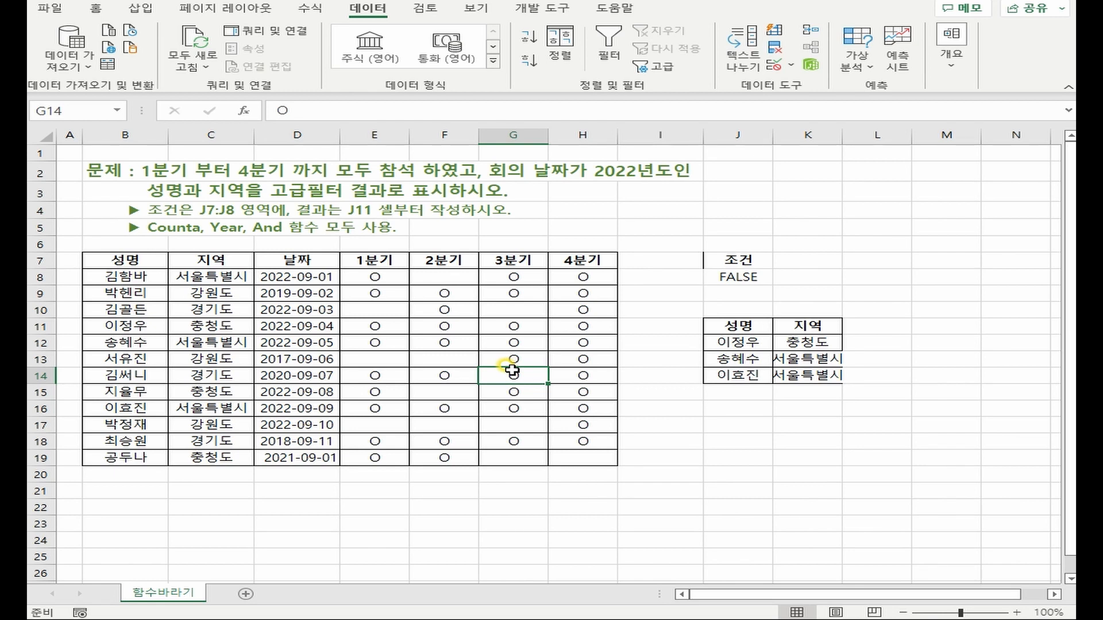
Inspect the blank cells in the quarterly attendance columns, such as F8, E10 and G17, for any hidden content.
click(447, 277)
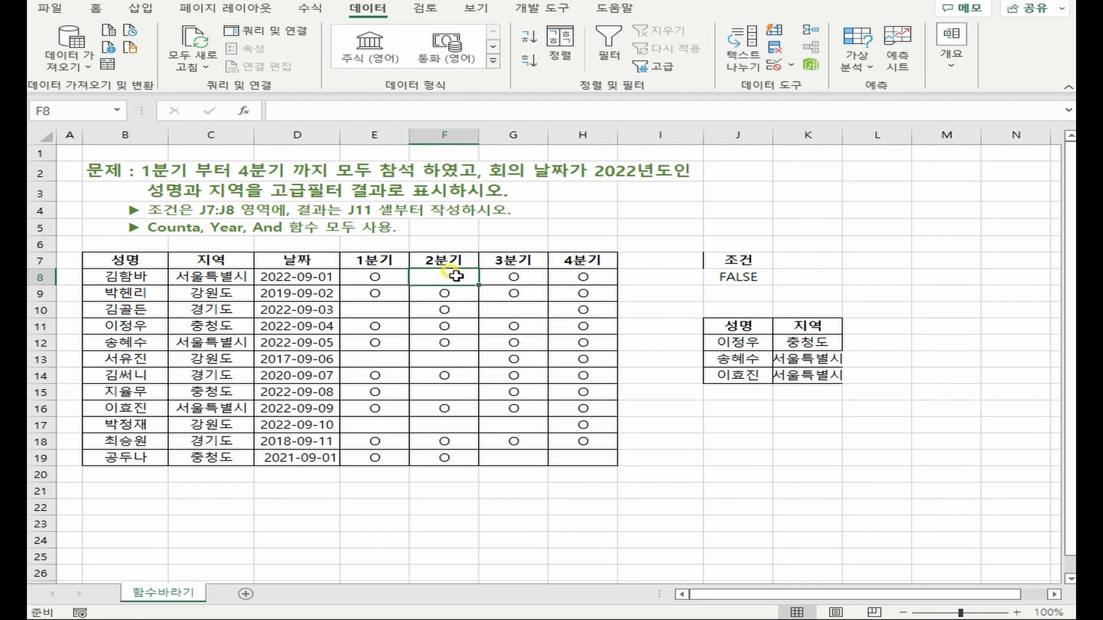
double_click(452, 274)
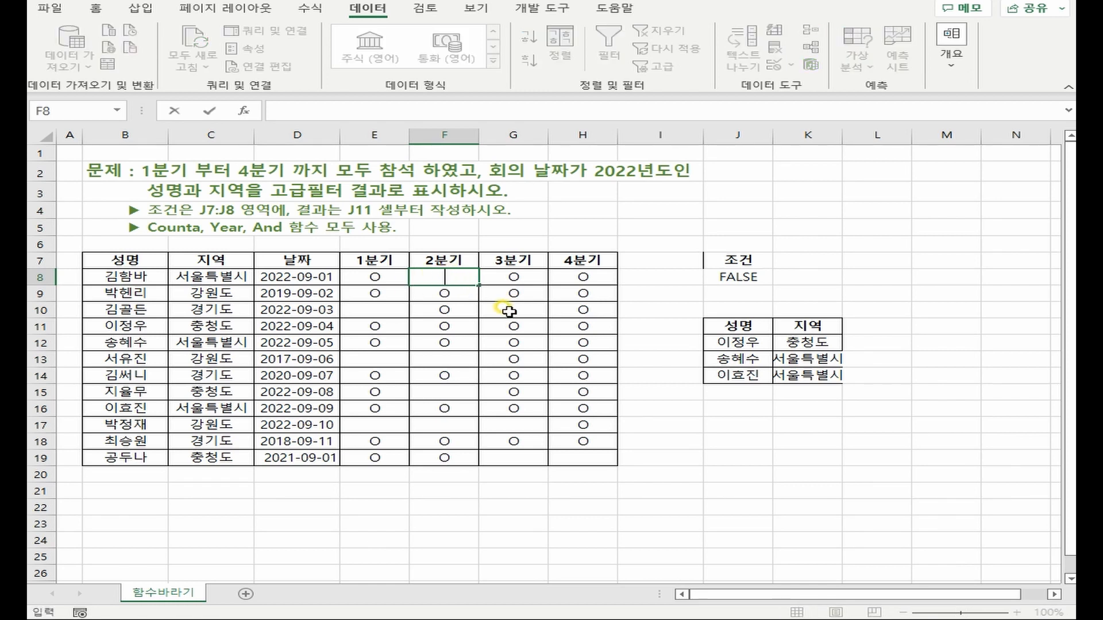
key(Return)
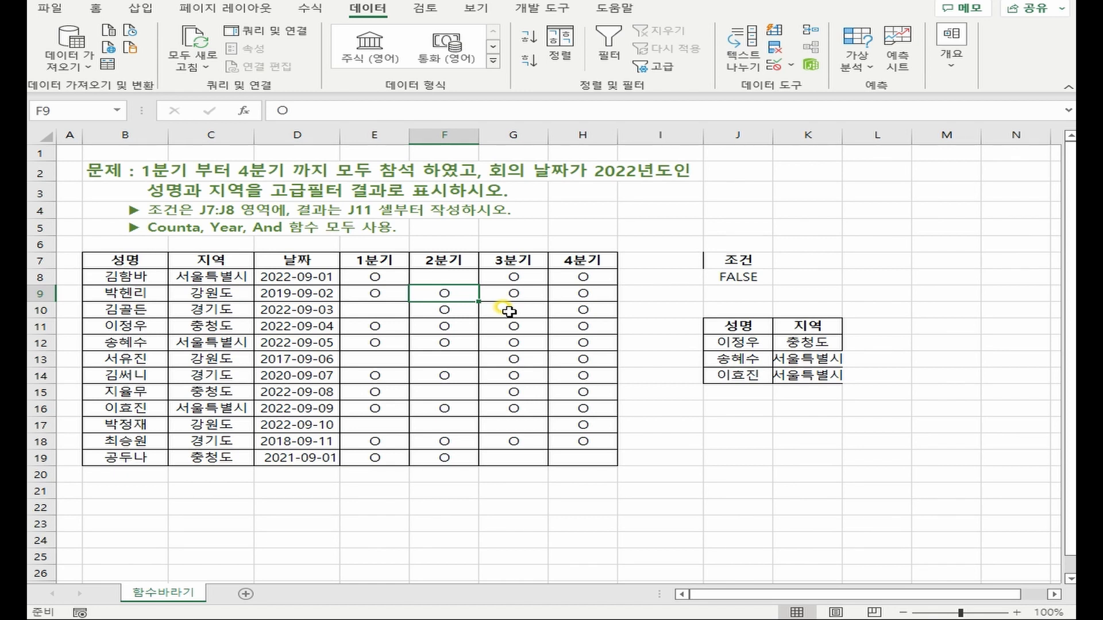
double_click(379, 309)
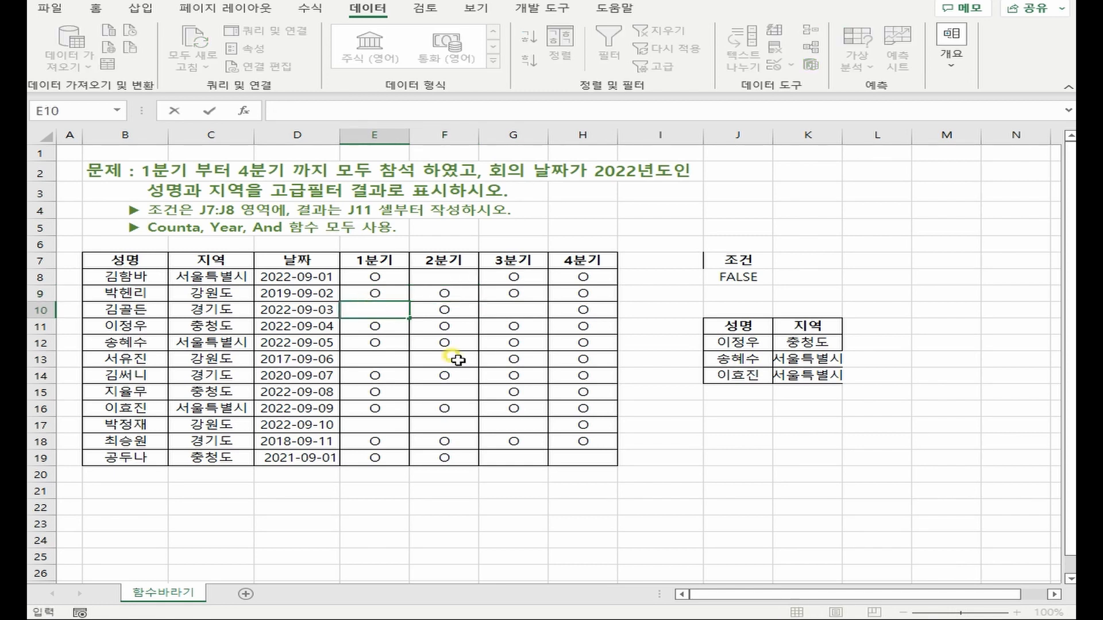
key(Return)
click(501, 309)
click(444, 358)
click(386, 376)
click(400, 424)
click(511, 425)
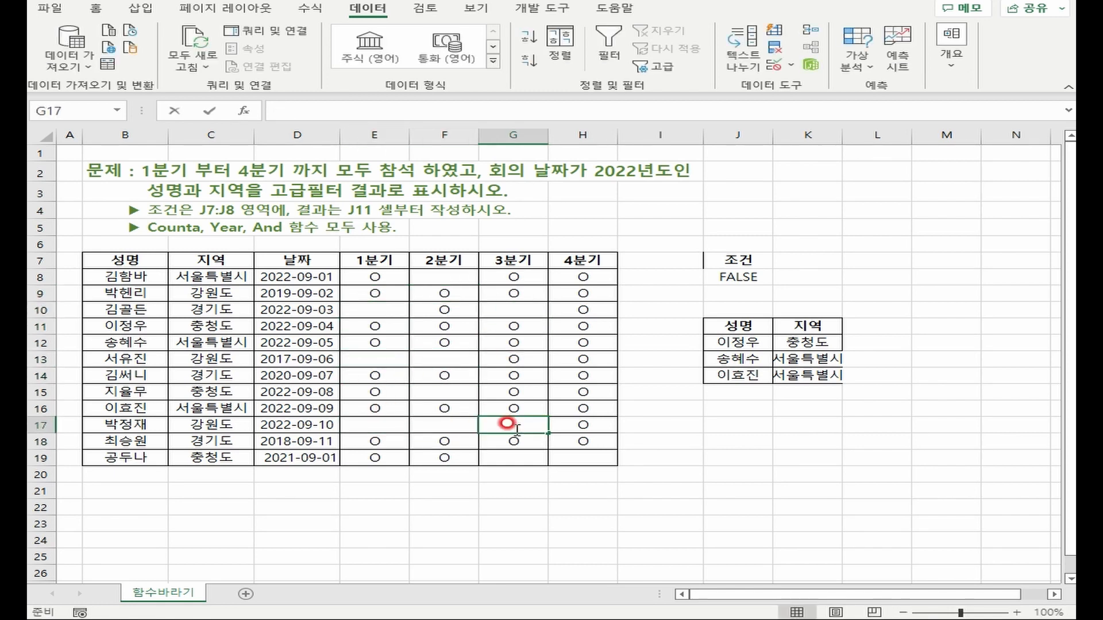
click(581, 458)
click(600, 474)
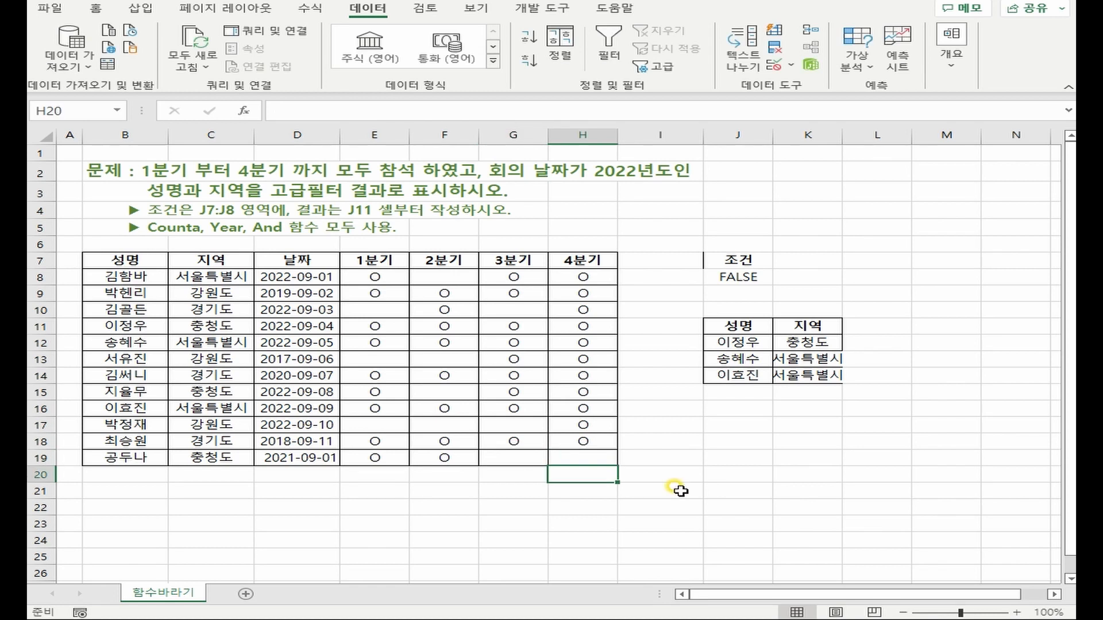